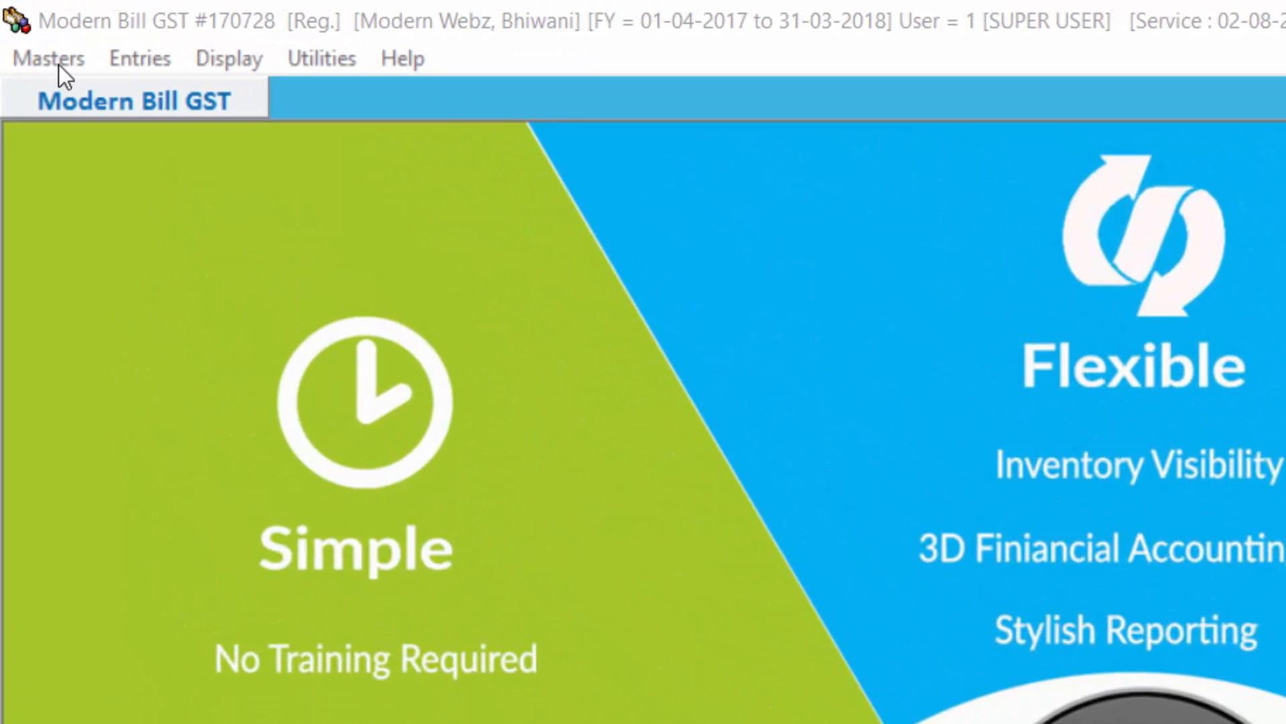
Step: Start a new item entry and enter MONITOR 15.4" as the item name
click(58, 64)
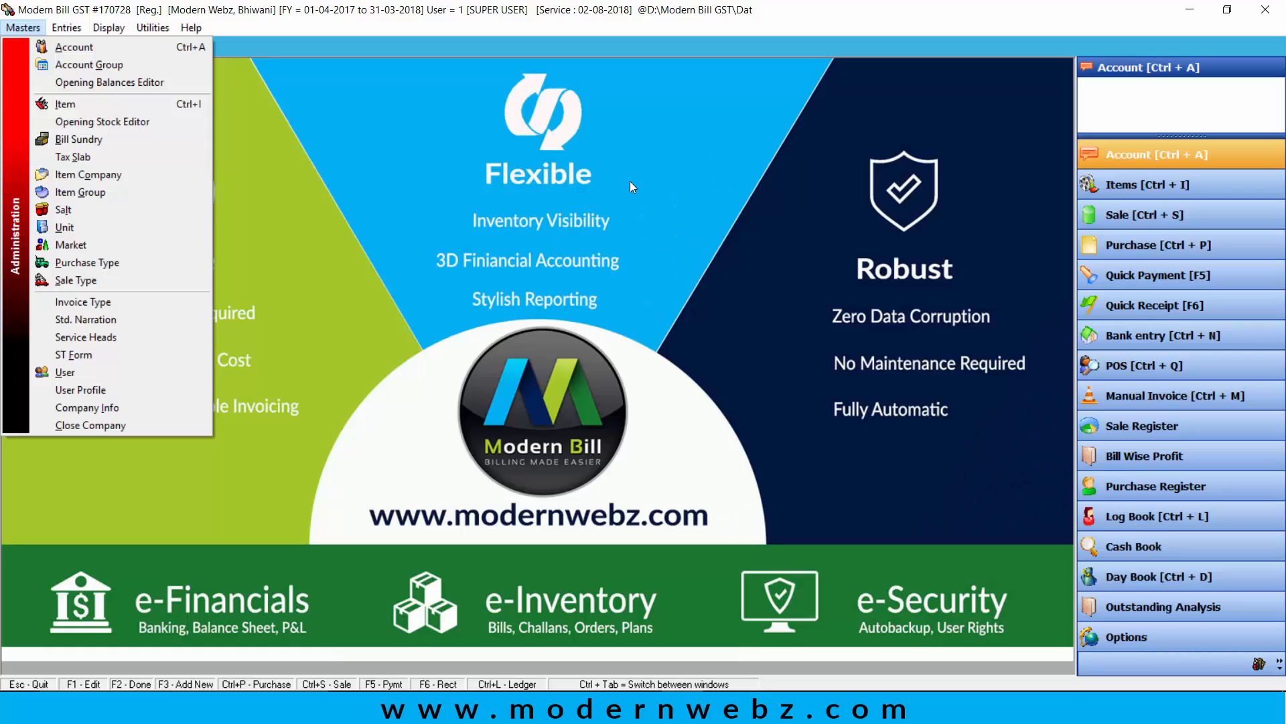
click(1136, 188)
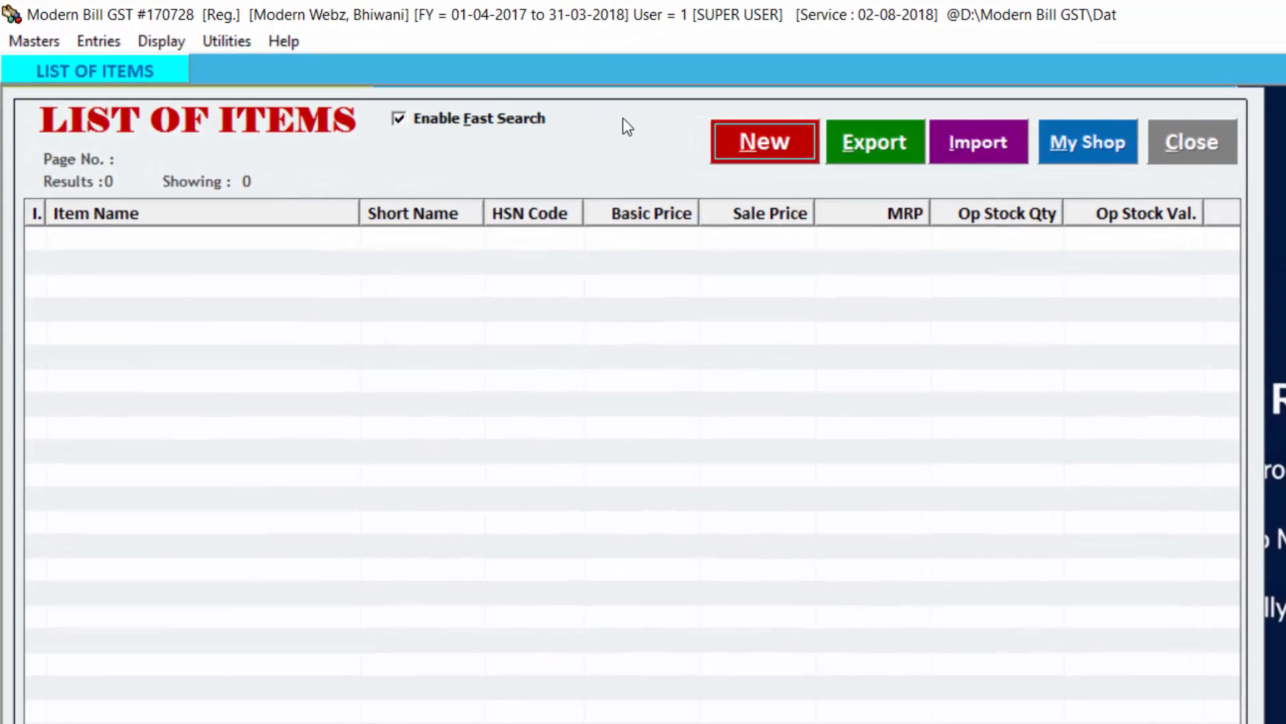
click(655, 124)
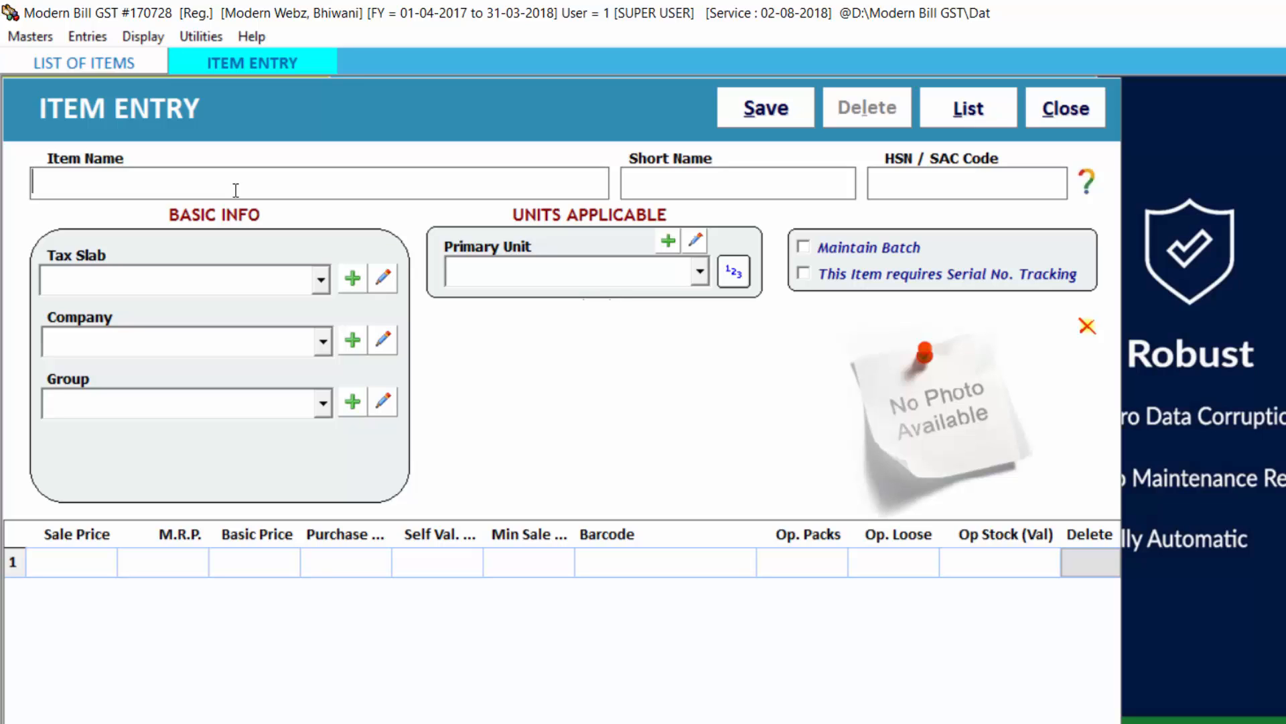
text(MONITOR)
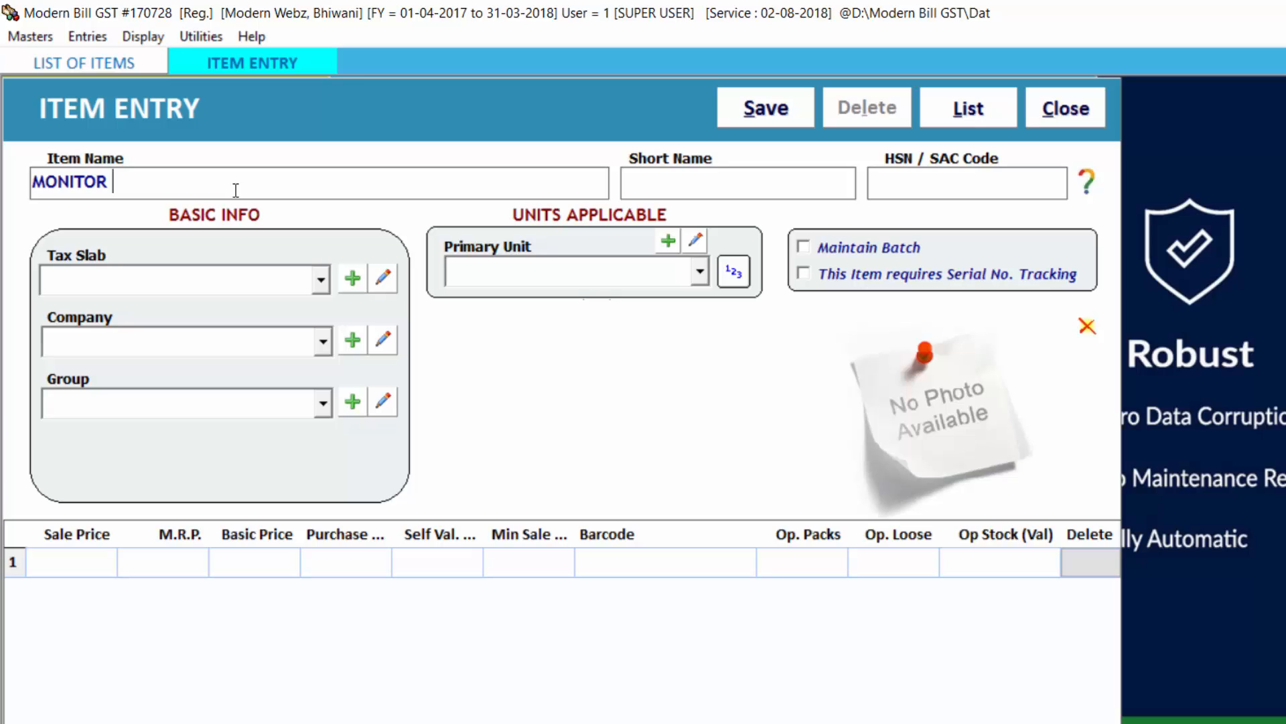
text( 15.4")
Step: Enter M154 as the item's short name
text(MTR15.4)
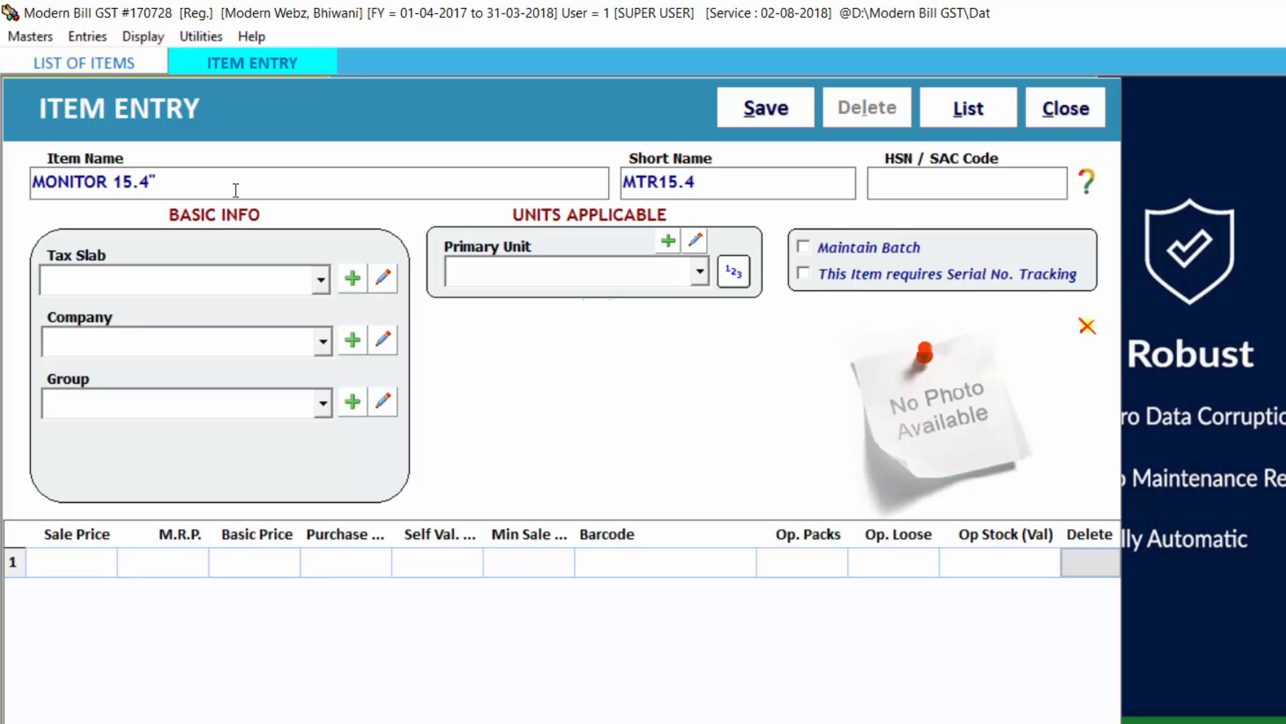
key(BackSpace)
key(BackSpace)
key(BackSpace)
key(BackSpace)
key(BackSpace)
key(BackSpace)
text(154)
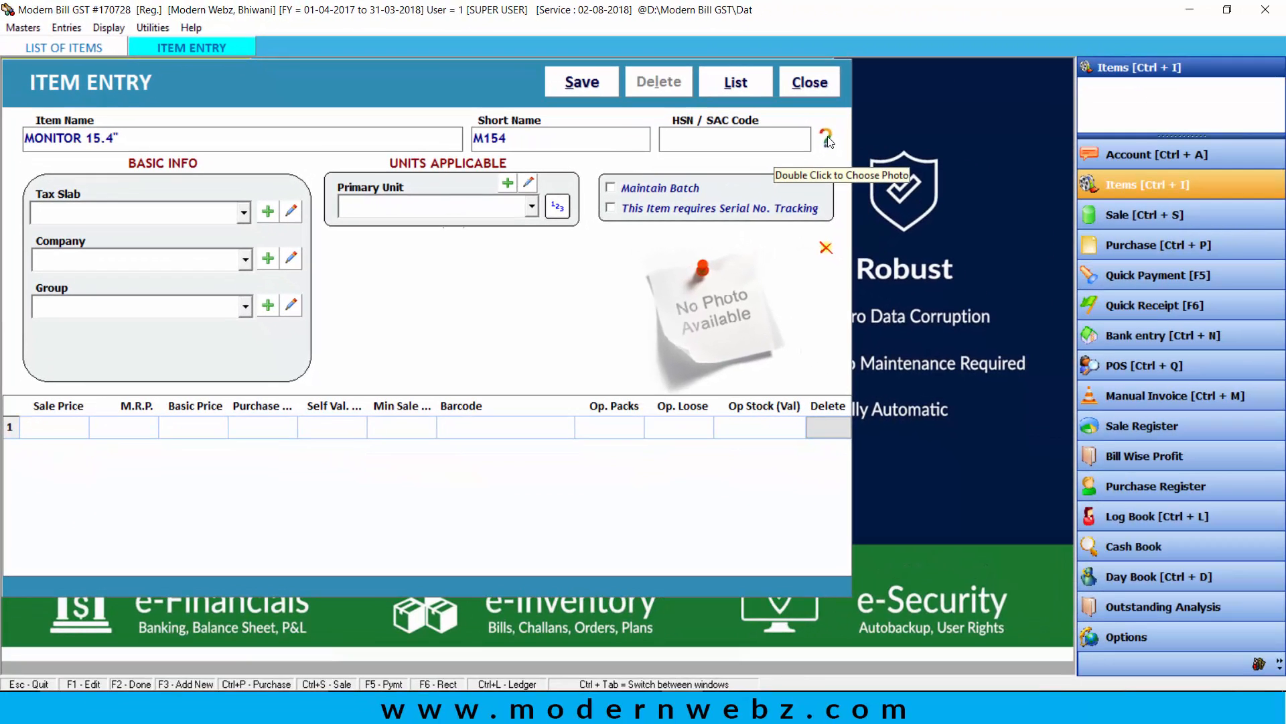
Step: Open the online list of HSN codes from the item form's code help and search it for MONITOR
click(827, 139)
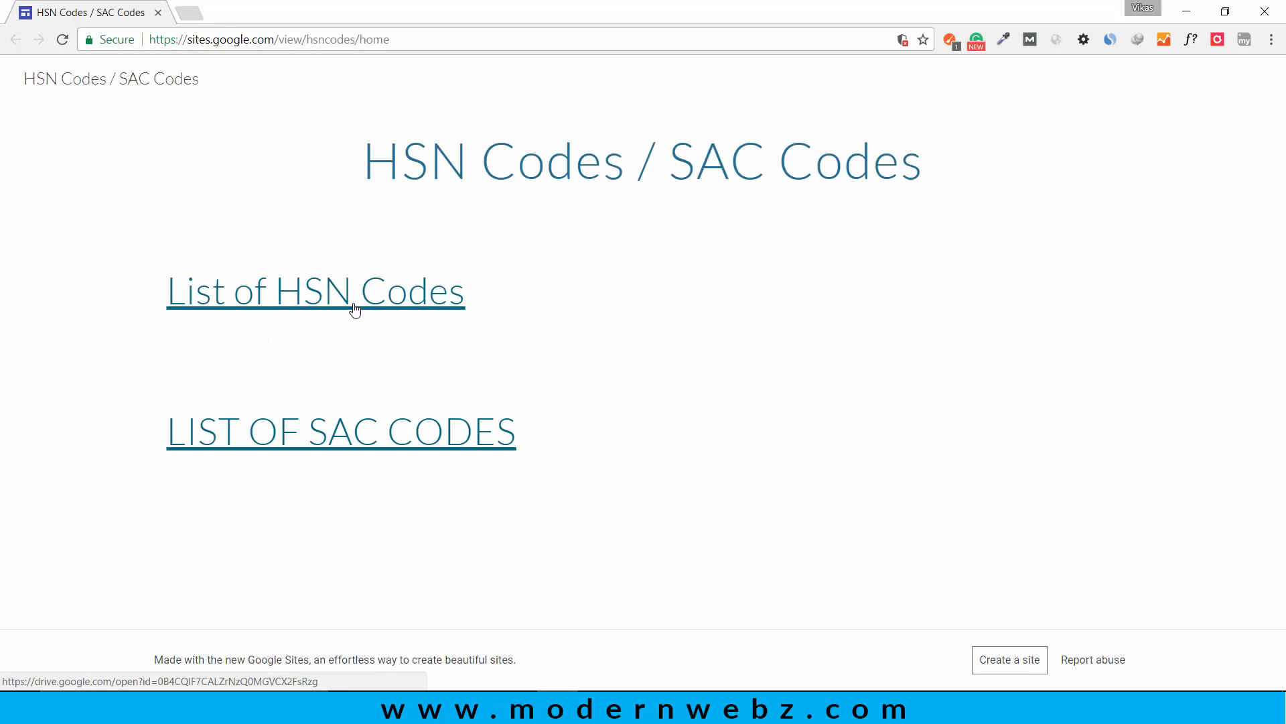
click(375, 297)
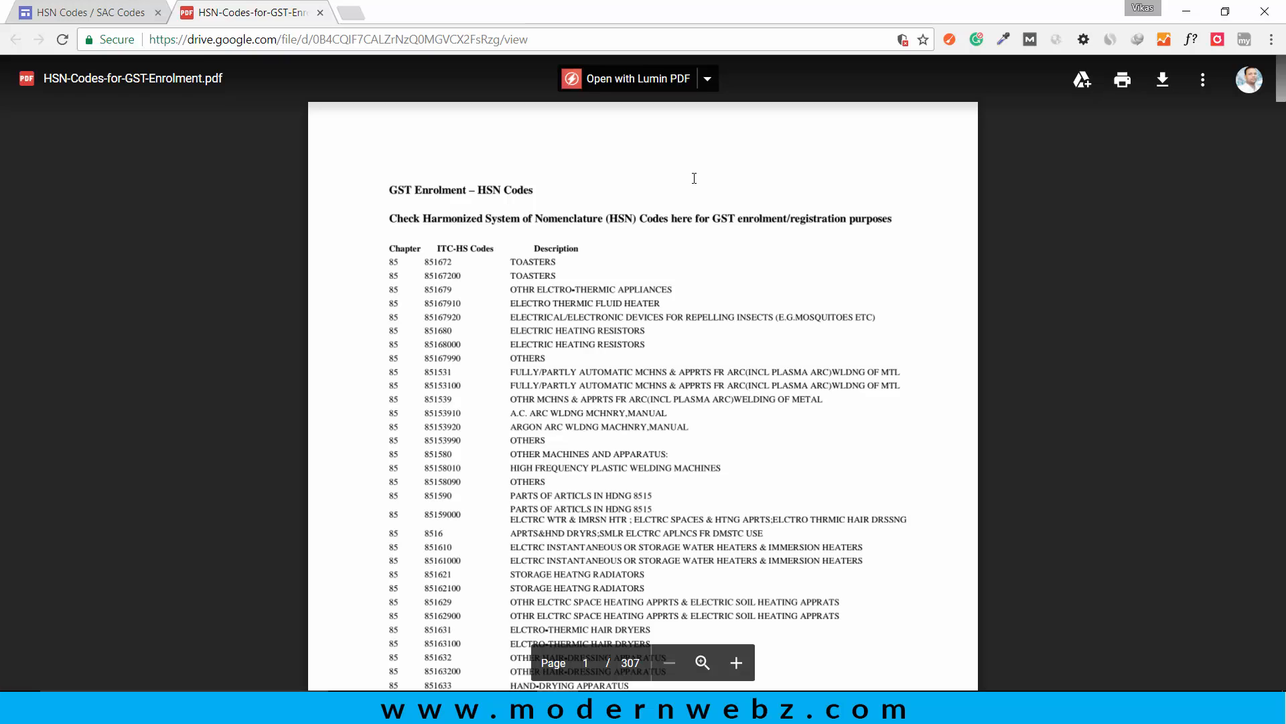
key(ctrl+f)
text(MO)
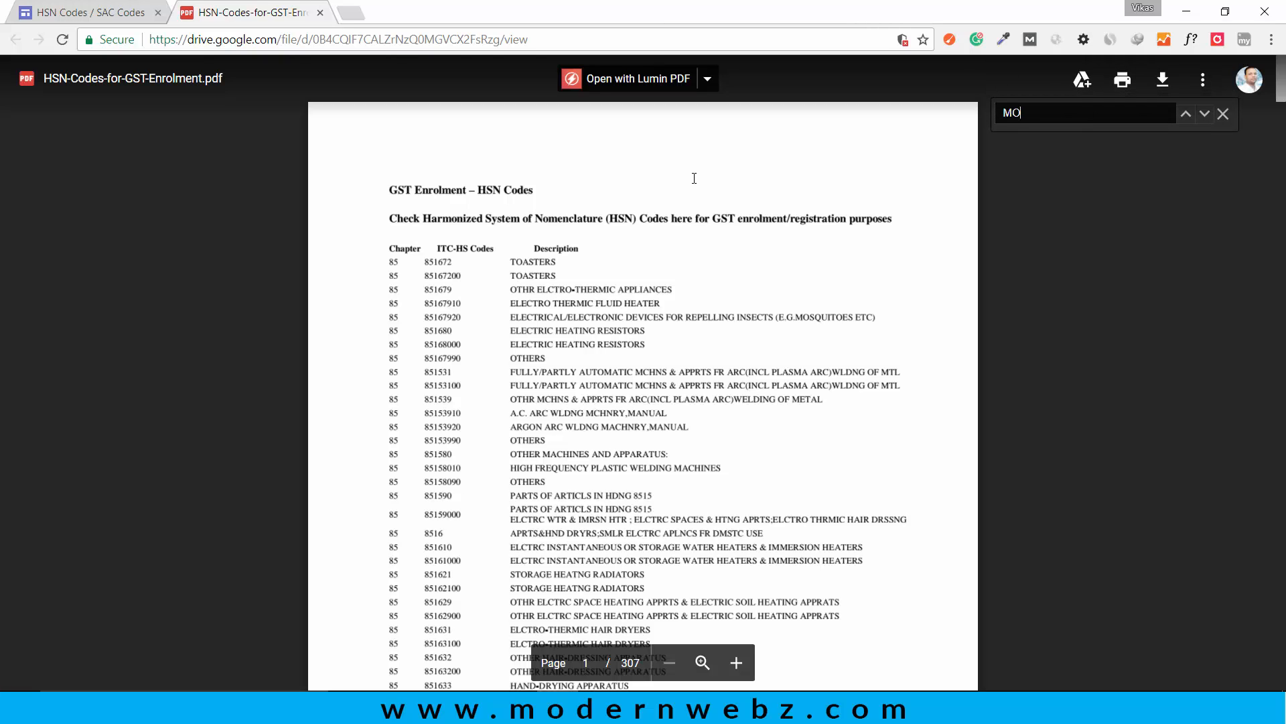
text(NITOR)
key(Return)
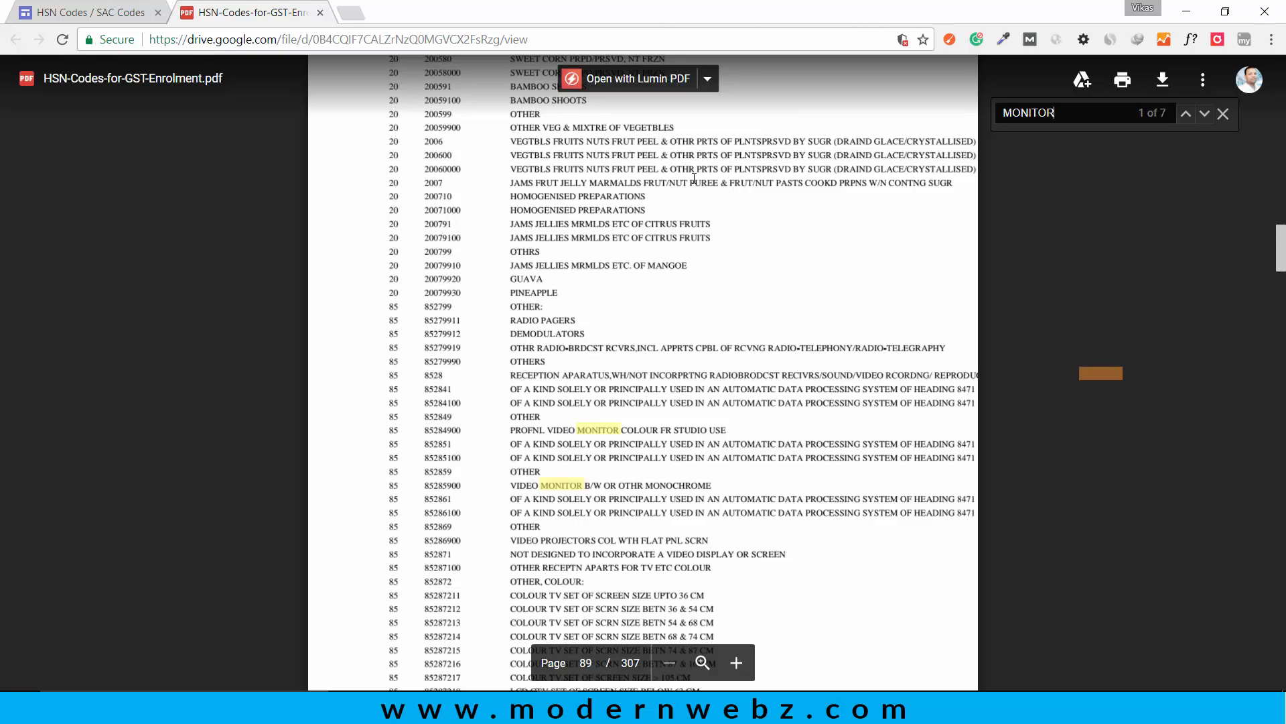
Step: Step through the MONITOR matches in the HSN code list to compare the codes and descriptions for video monitors
key(Return)
key(Return)
key(Return)
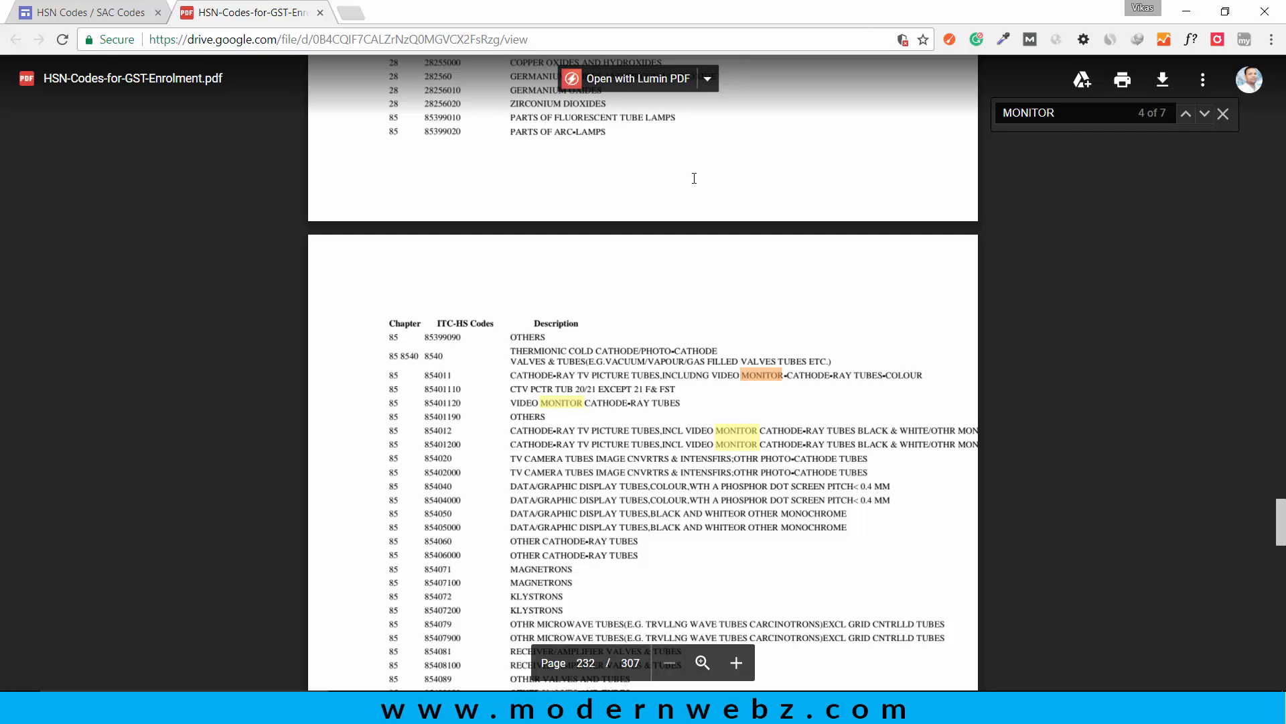
key(Return)
key(Return)
key(Return)
key(Return)
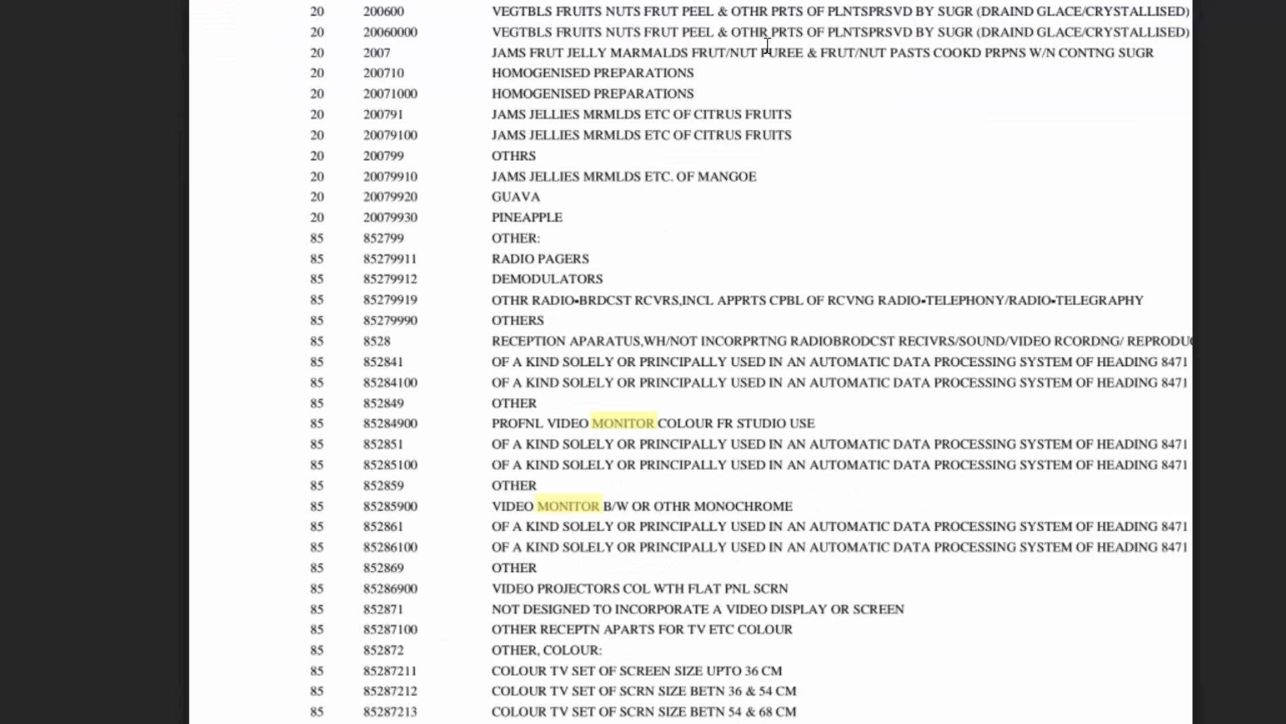
key(Return)
key(Return)
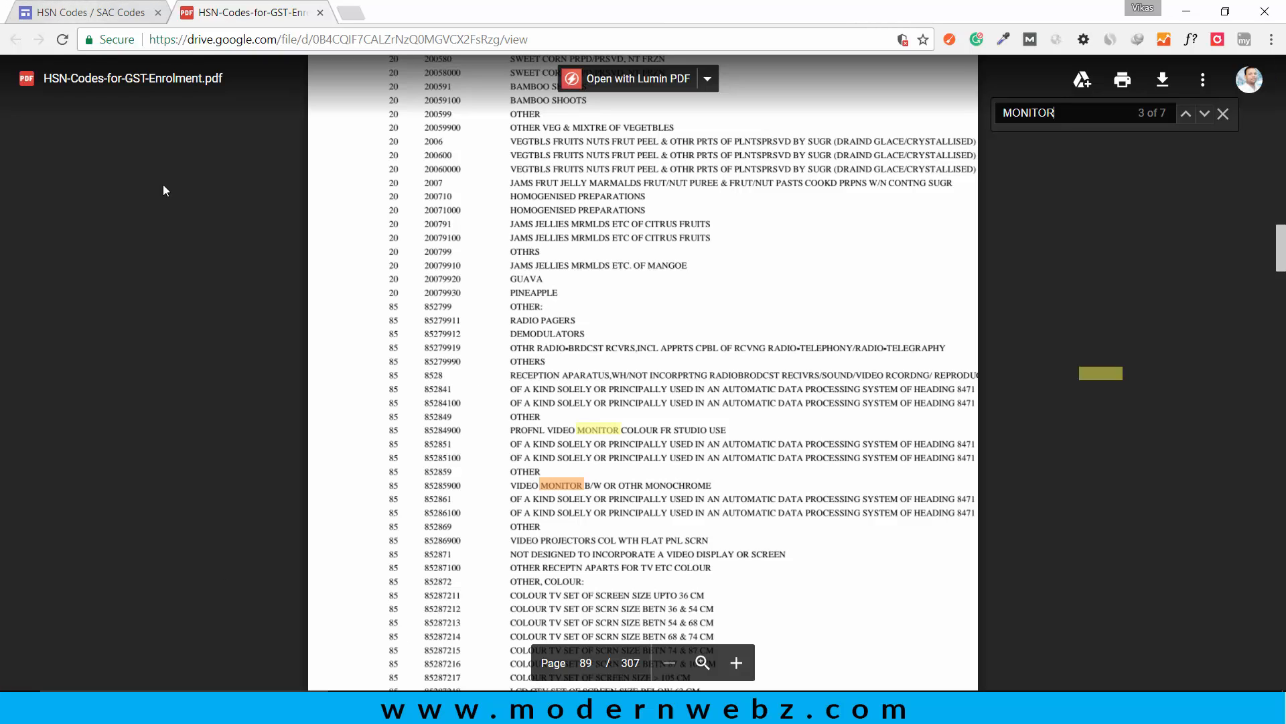
Step: Back in Modern Bill GST, enter HSN / SAC code 85285900 and choose the 18% GST tax slab for the item
key(alt+Tab)
click(711, 144)
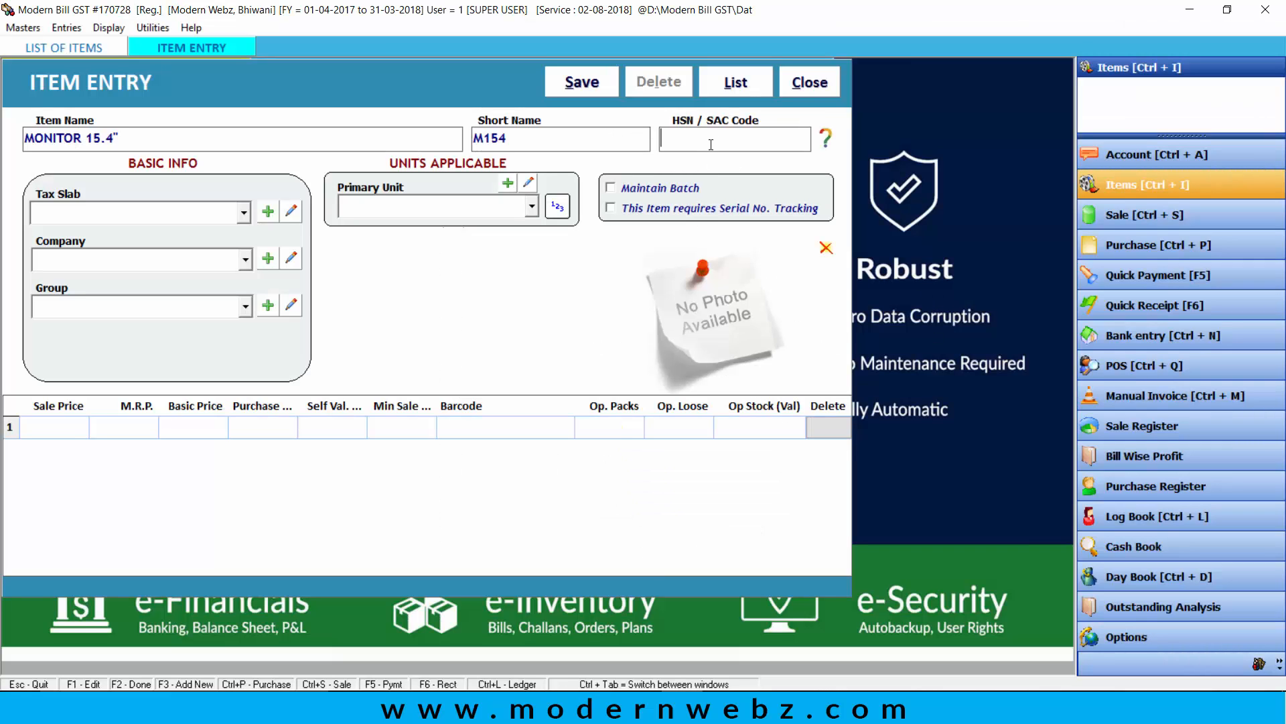
text(8528)
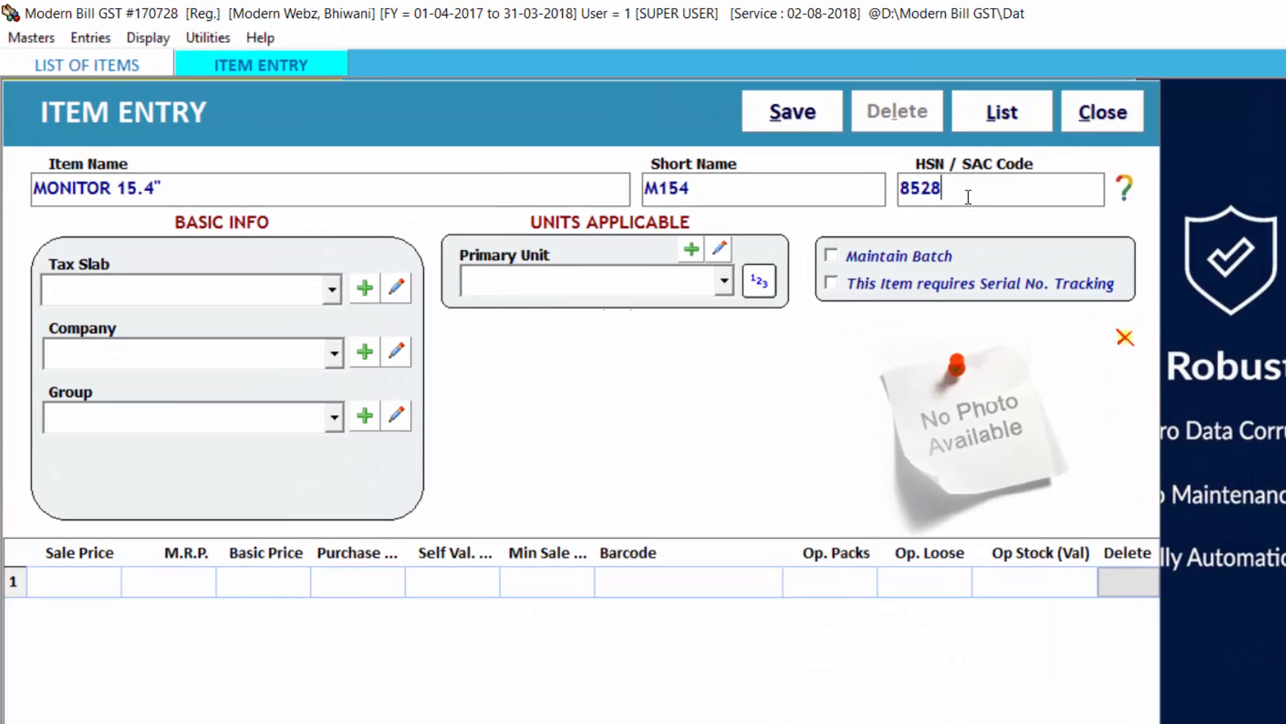
text(5900)
key(Return)
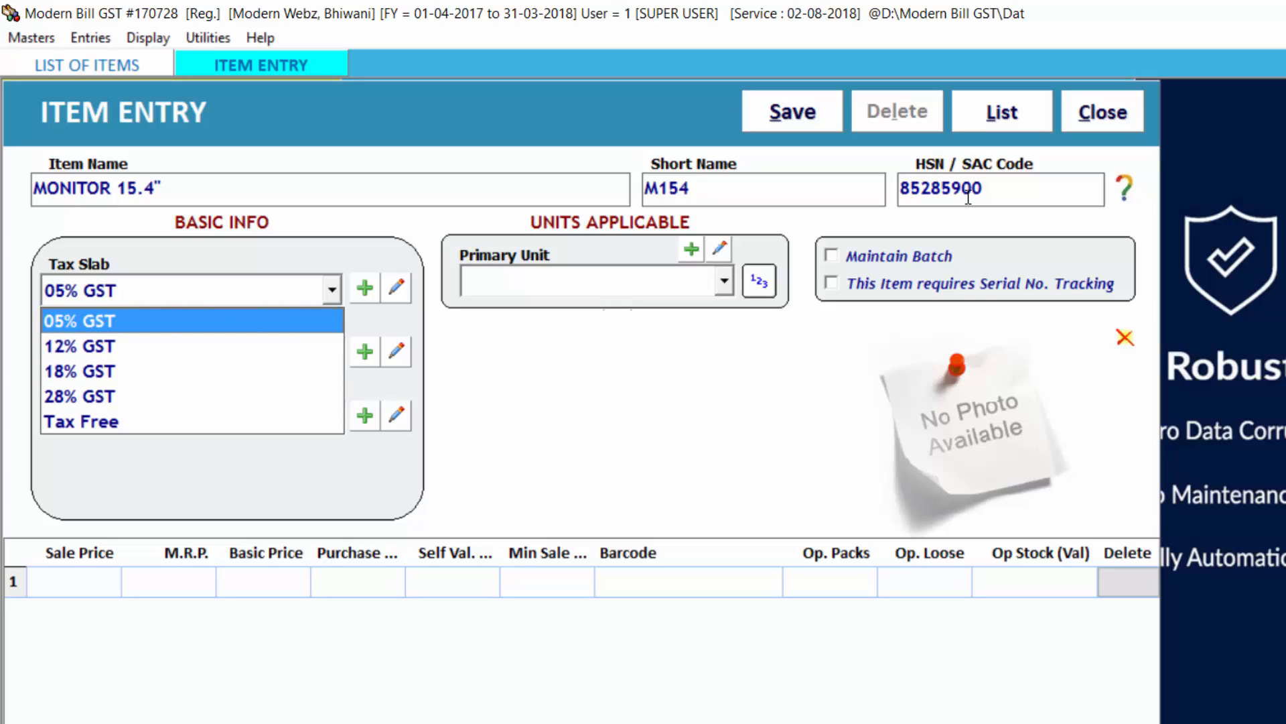
key(Down)
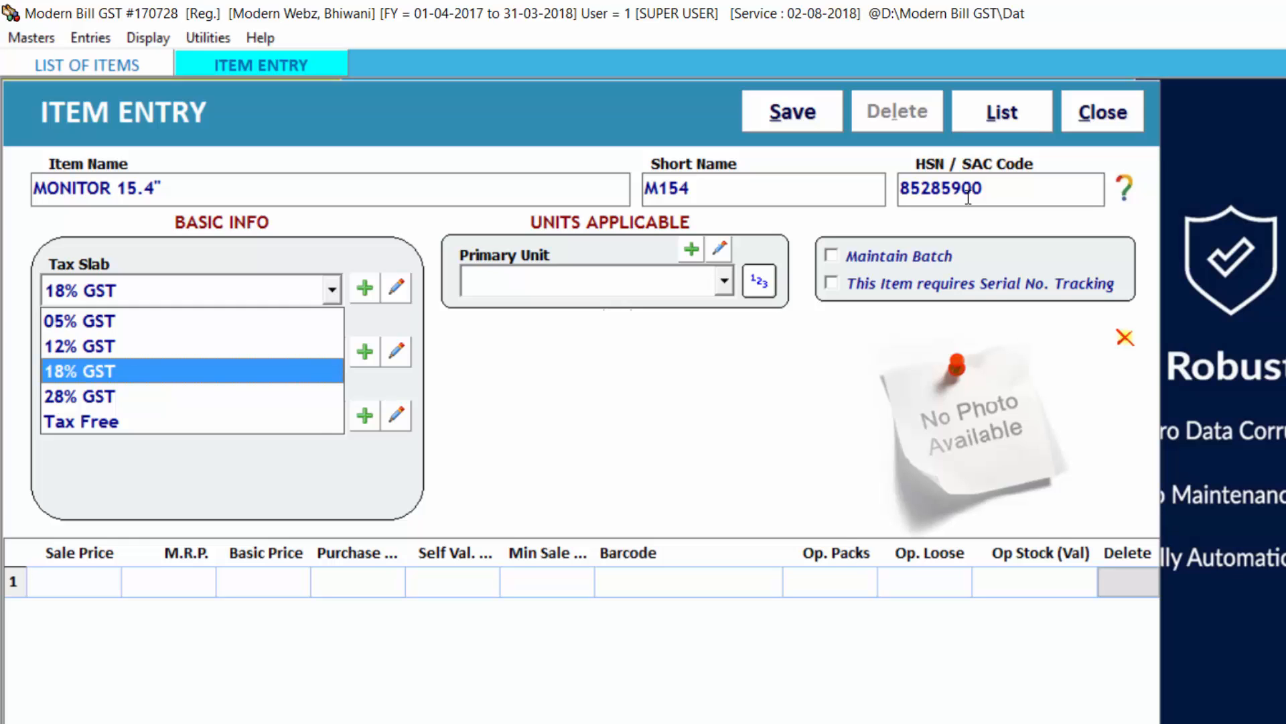
key(Return)
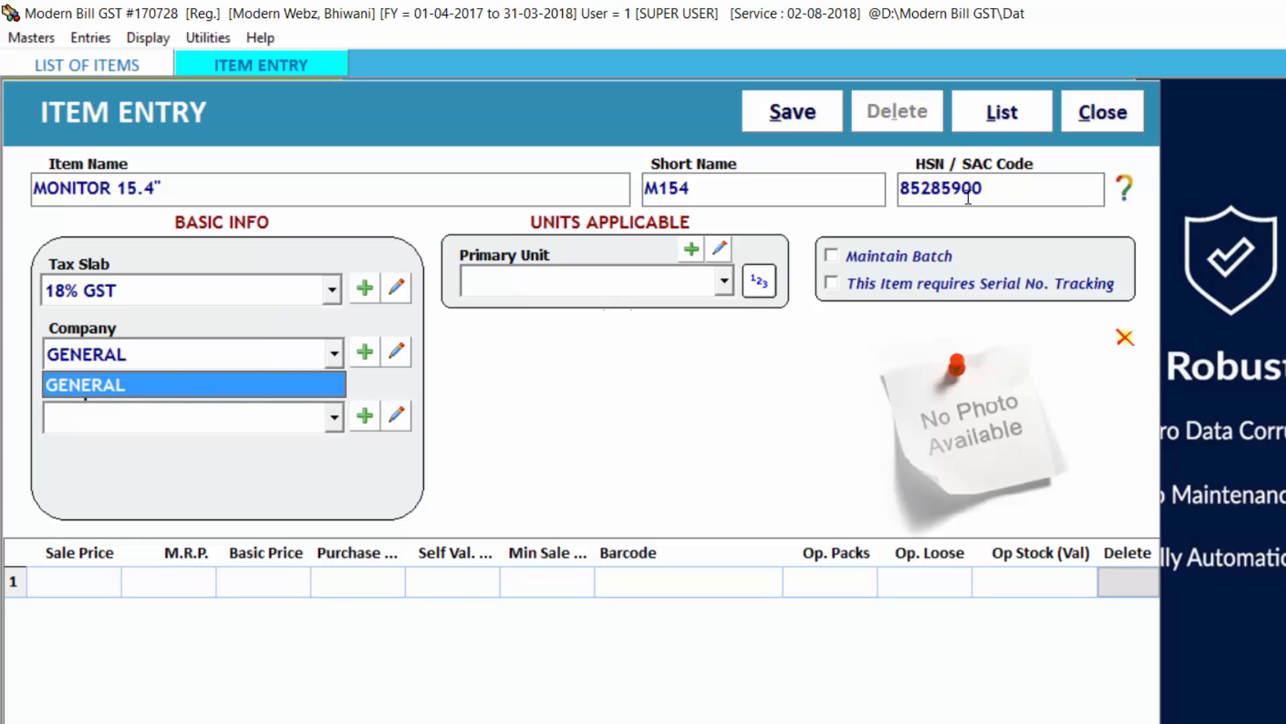
Step: Add LG as a new item company and accept it in the item's company field
click(365, 353)
click(365, 353)
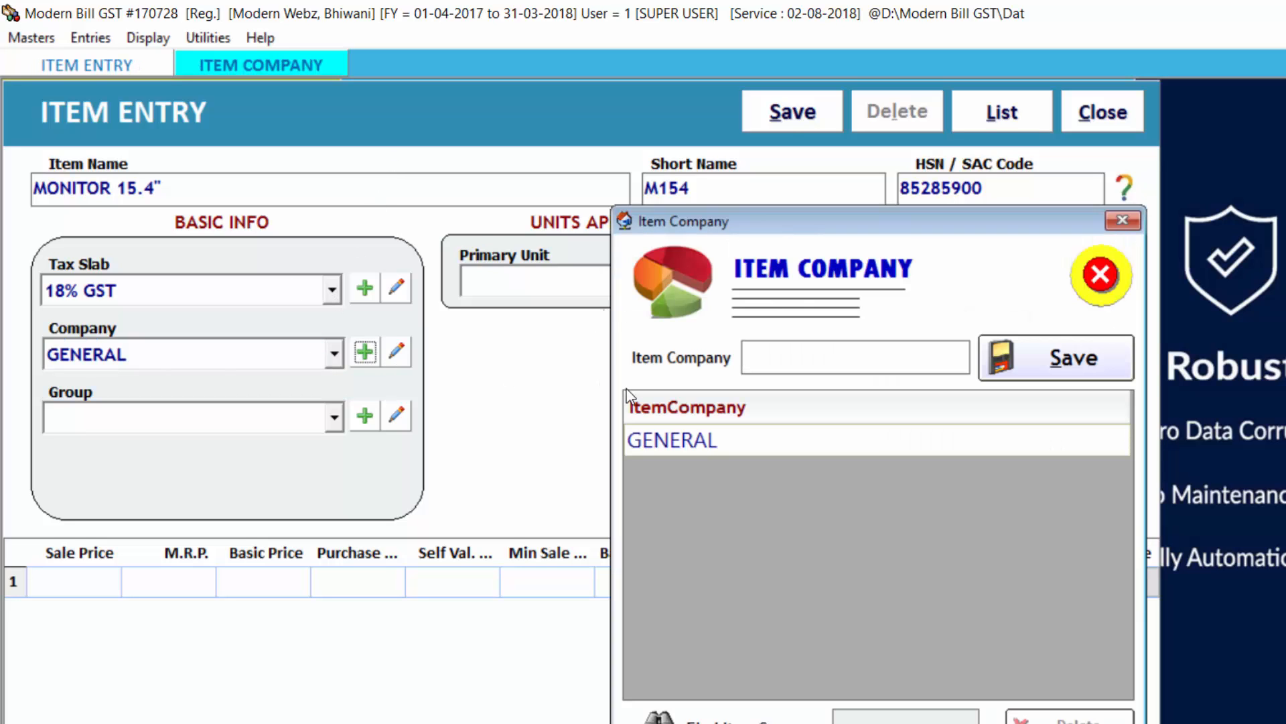
text(lg)
key(BackSpace)
key(BackSpace)
text(LG)
key(Tab)
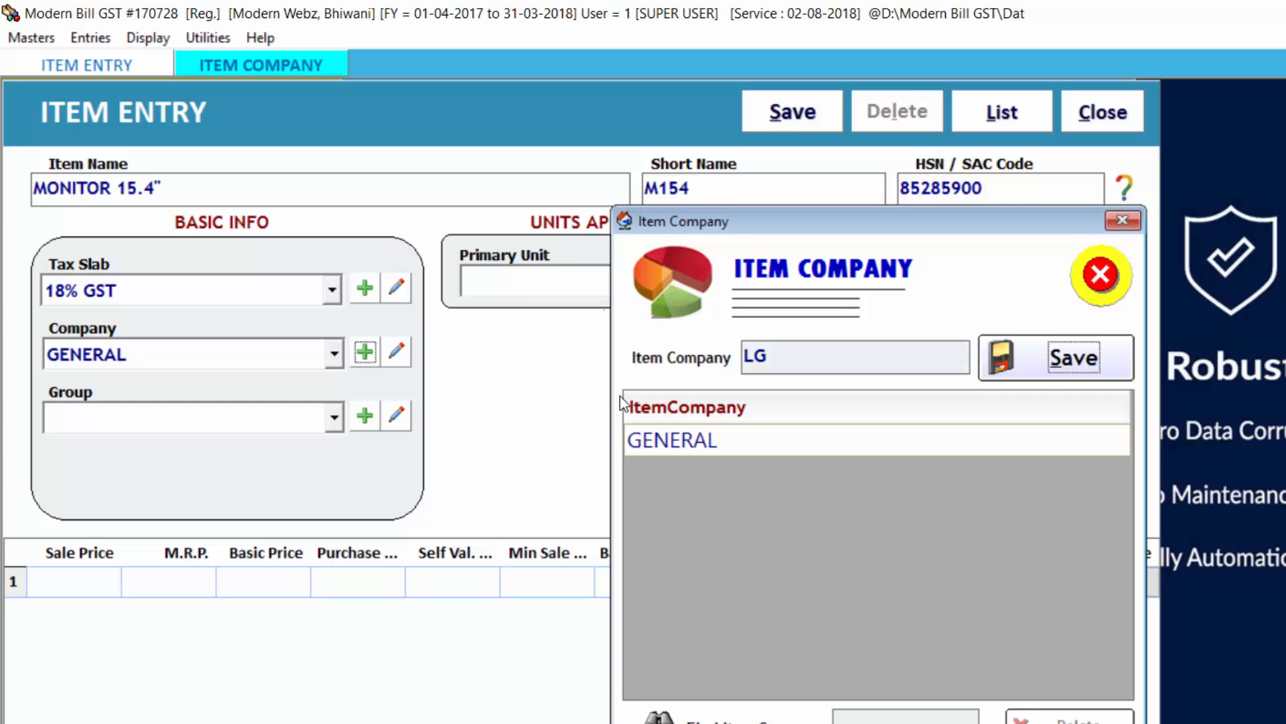
key(Return)
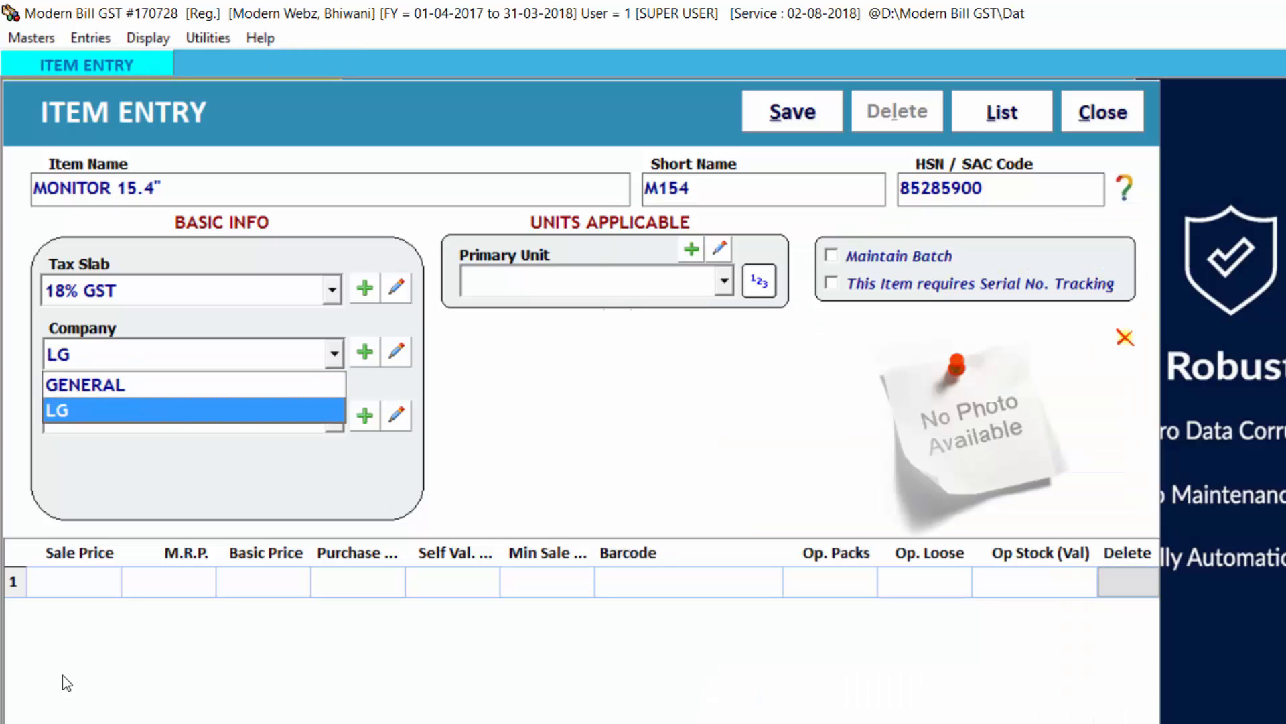
key(Return)
Step: Add SAMSUNG as another item company and assign it to the monitor item
key(Tab)
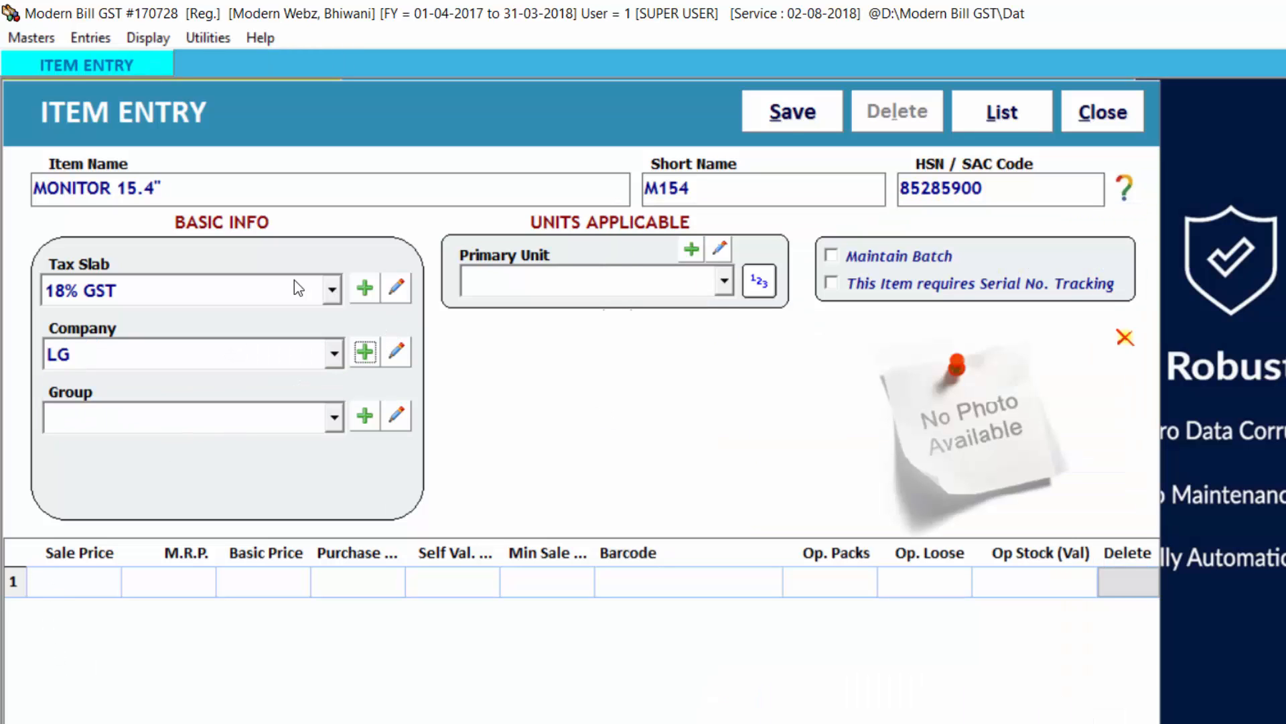
key(Return)
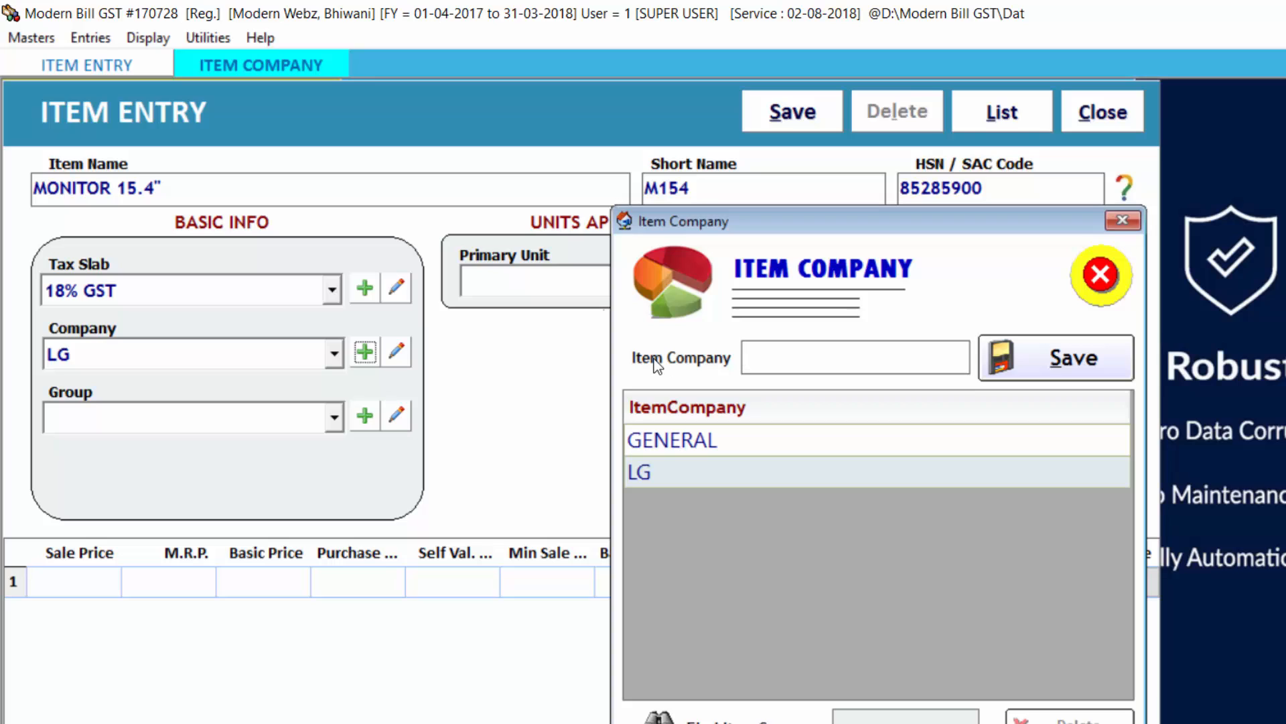
text(SAMSUNG)
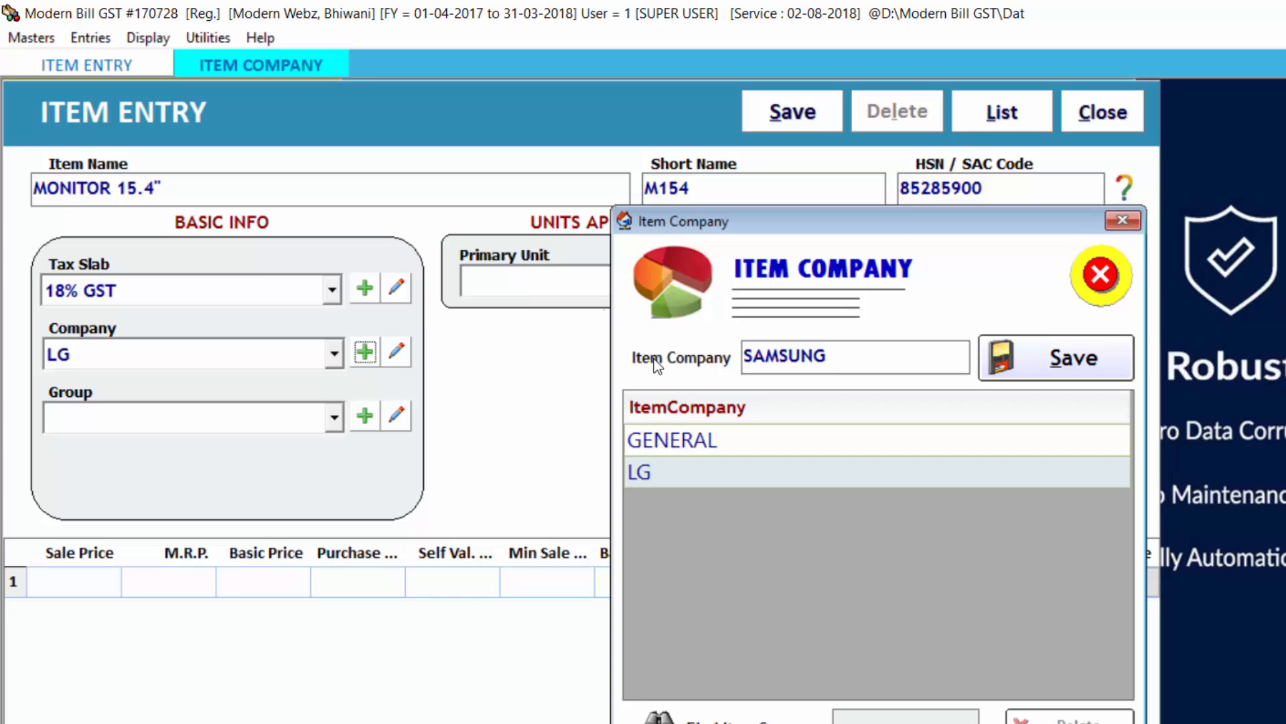
key(Return)
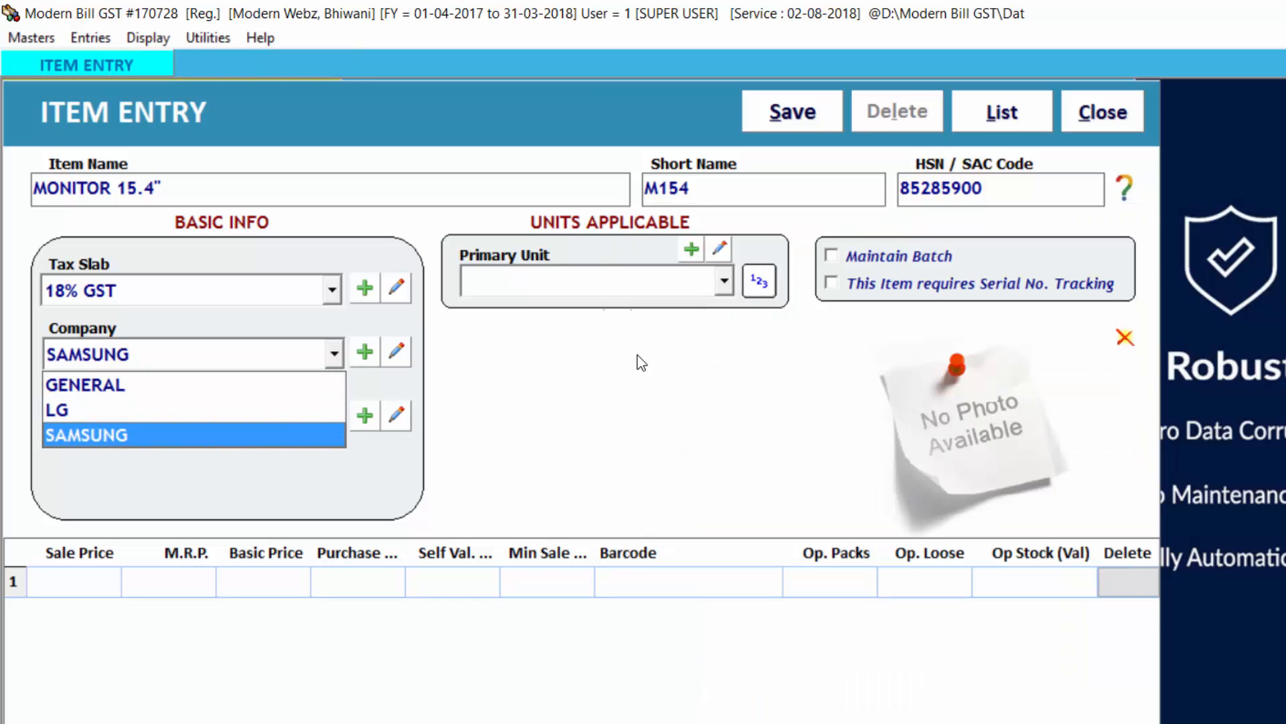
key(Return)
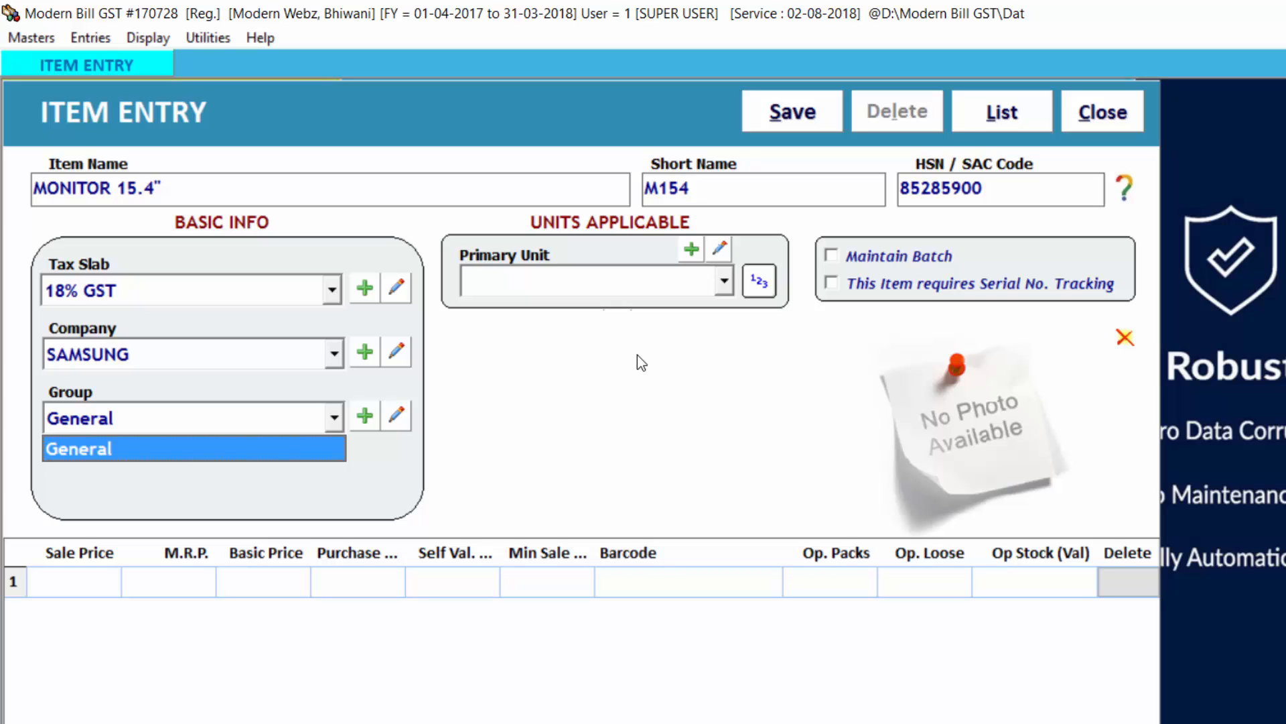
Step: Add DESKTOP as a new item group and accept it for the item
click(344, 423)
click(364, 416)
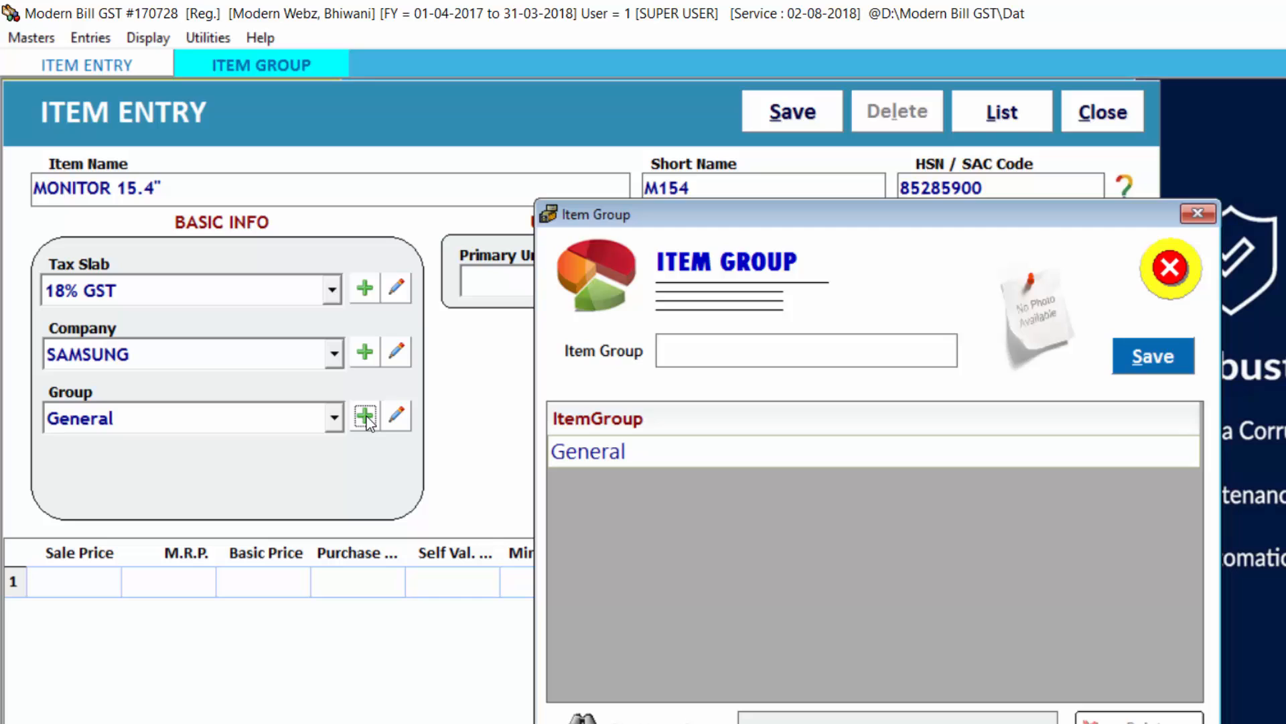
text(DESKTOP)
key(Return)
key(Return)
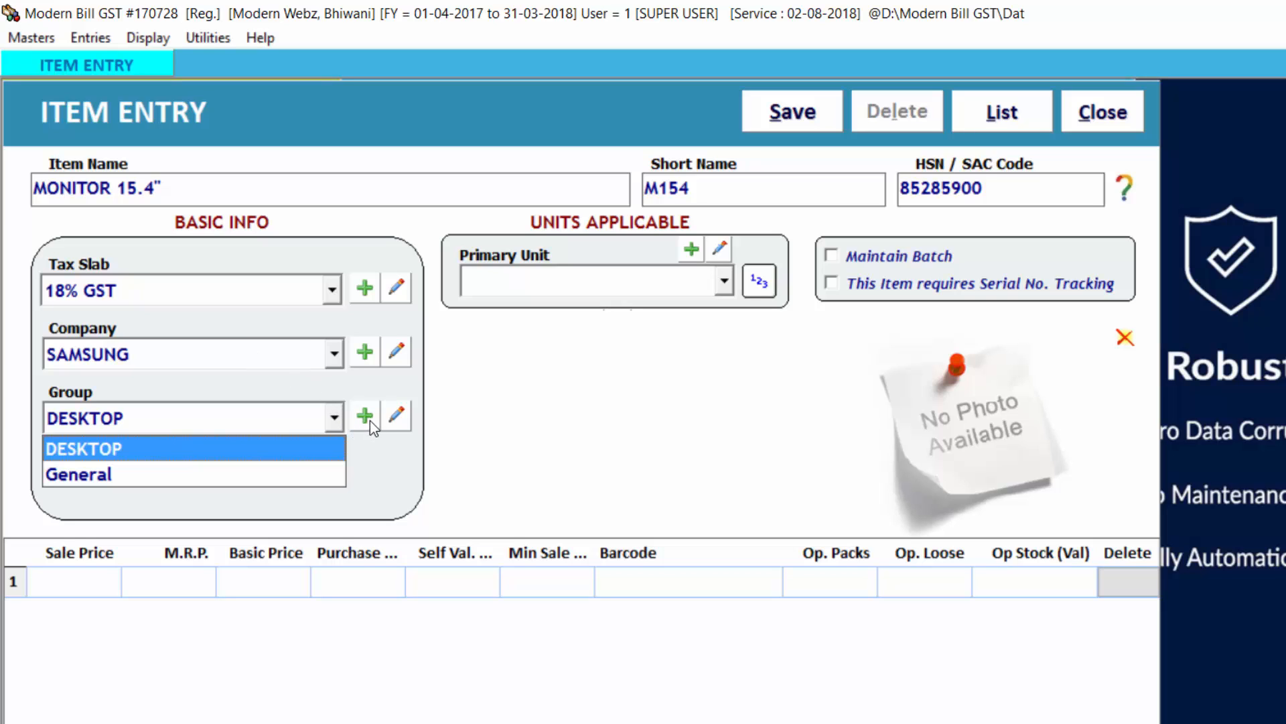
key(Return)
Step: Add LAPTOP as another item group
key(Tab)
key(Return)
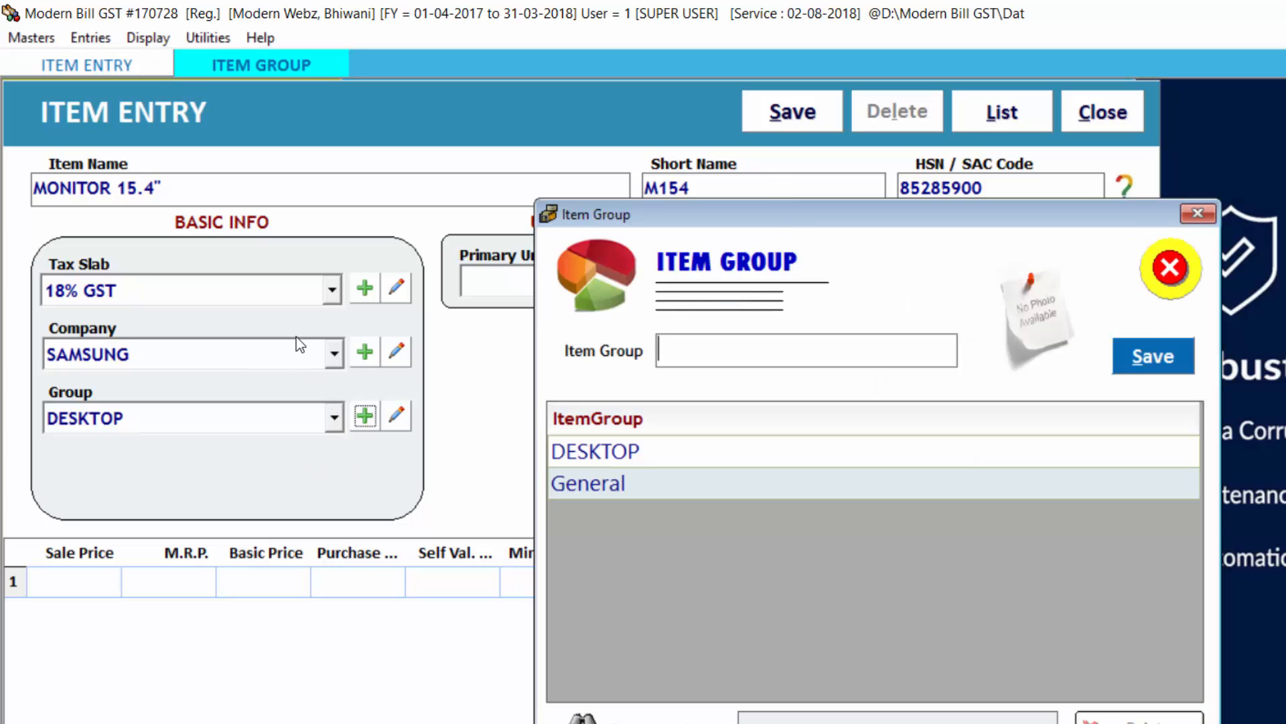
text(LAPTOP)
key(Return)
key(Return)
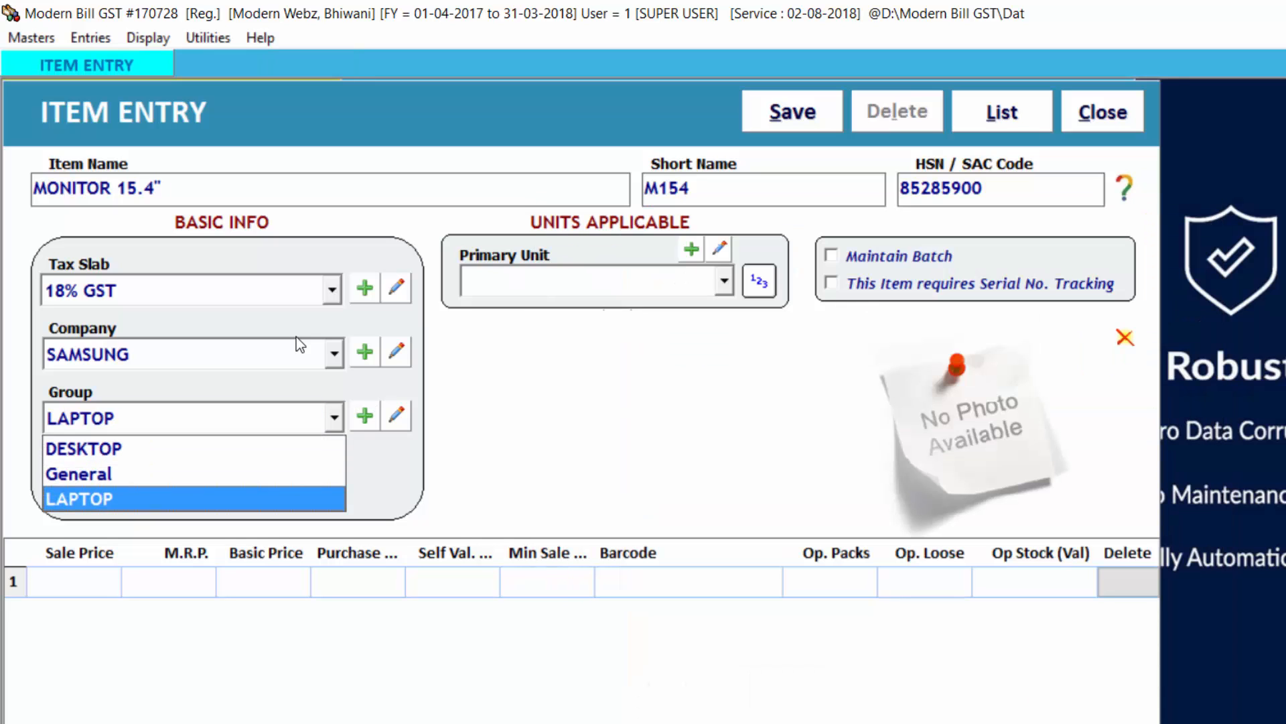
Step: Choose DESKTOP as the monitor item's group
key(Up)
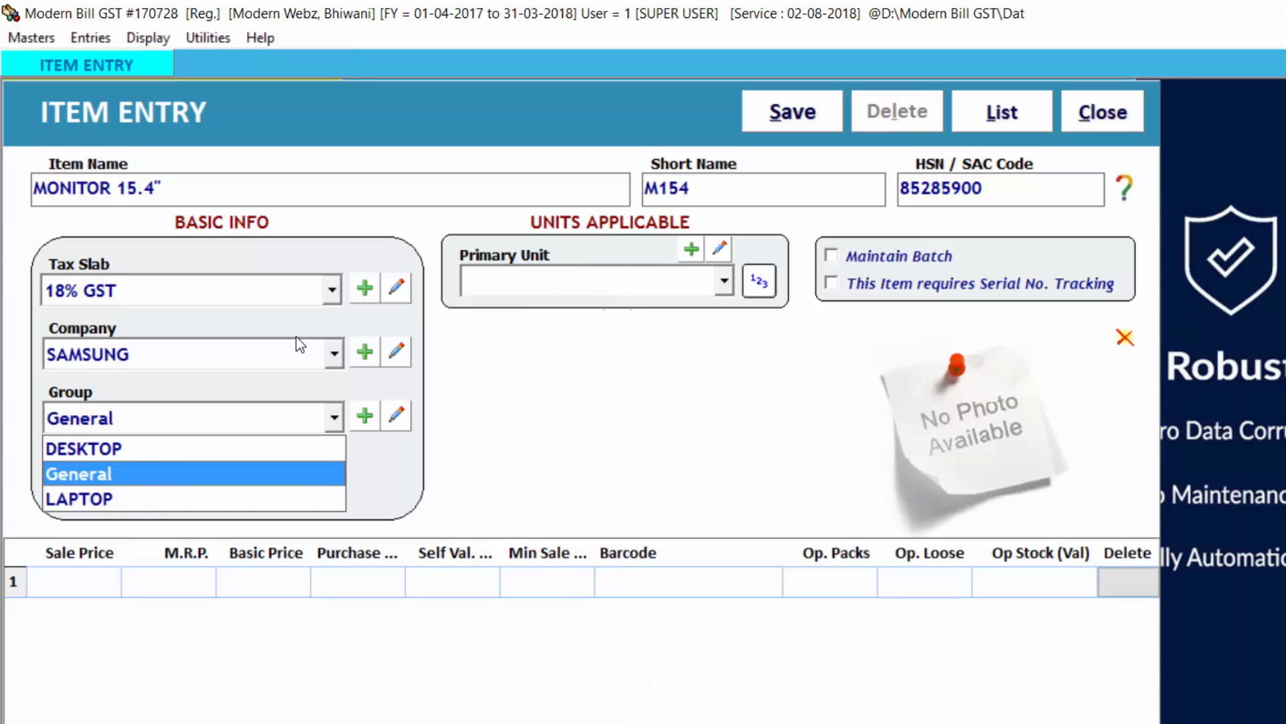
key(Up)
key(Return)
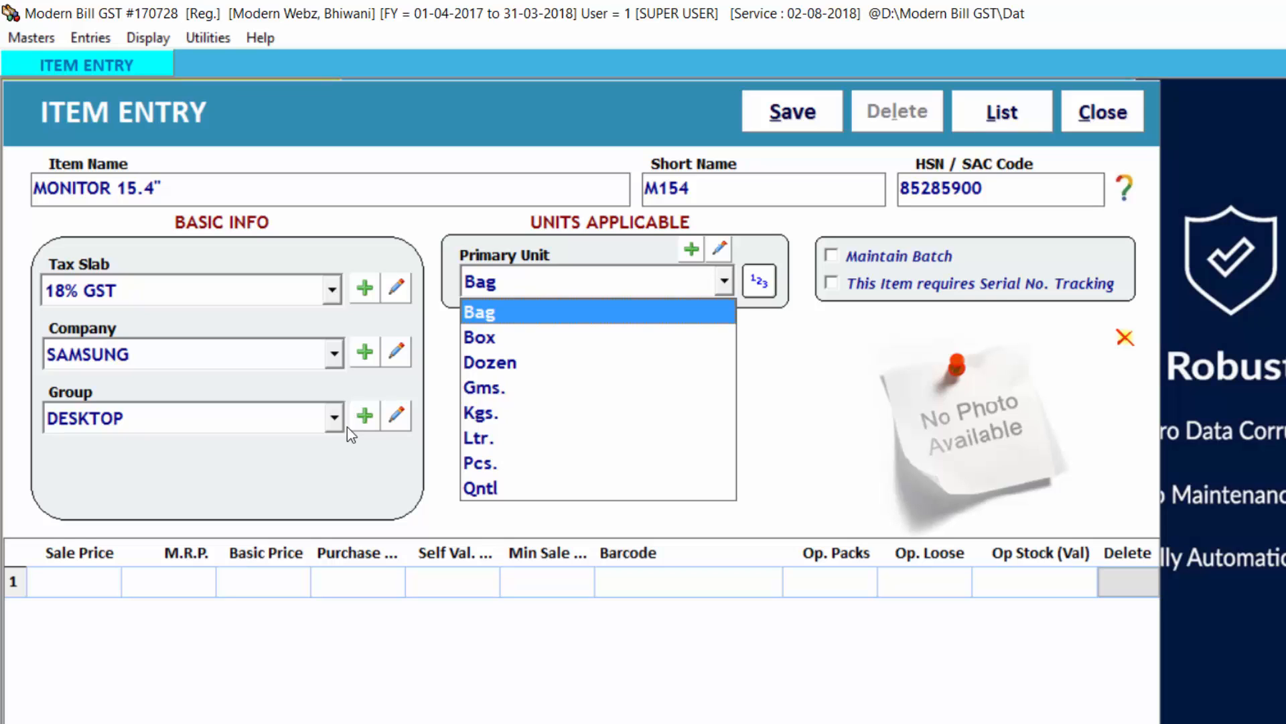
Step: View the form for creating a primary unit and close it without adding a unit
click(692, 251)
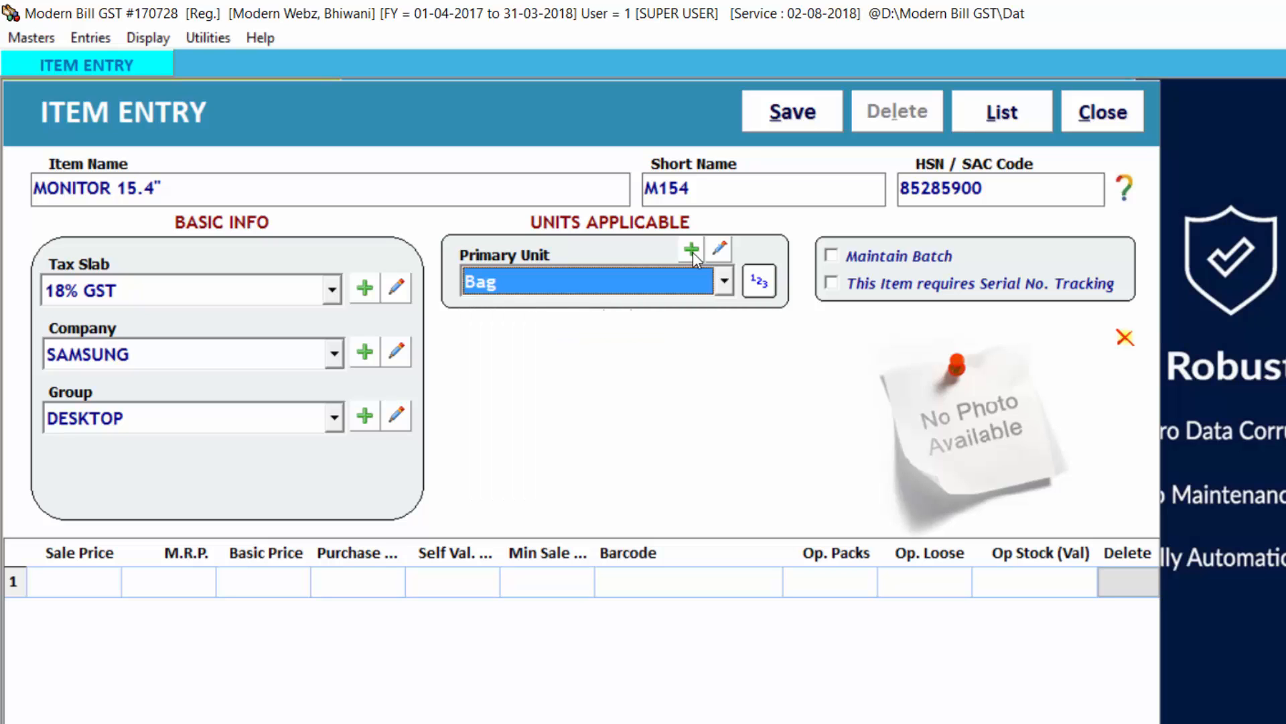
click(692, 250)
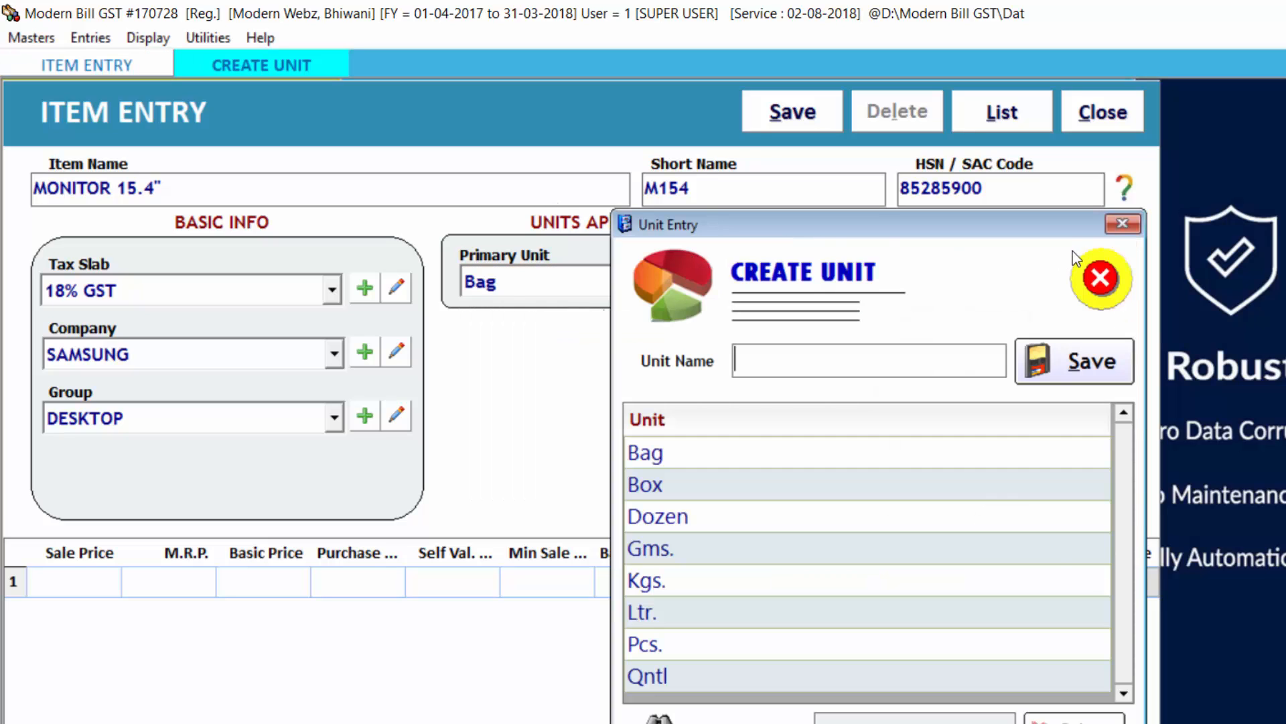
click(1098, 277)
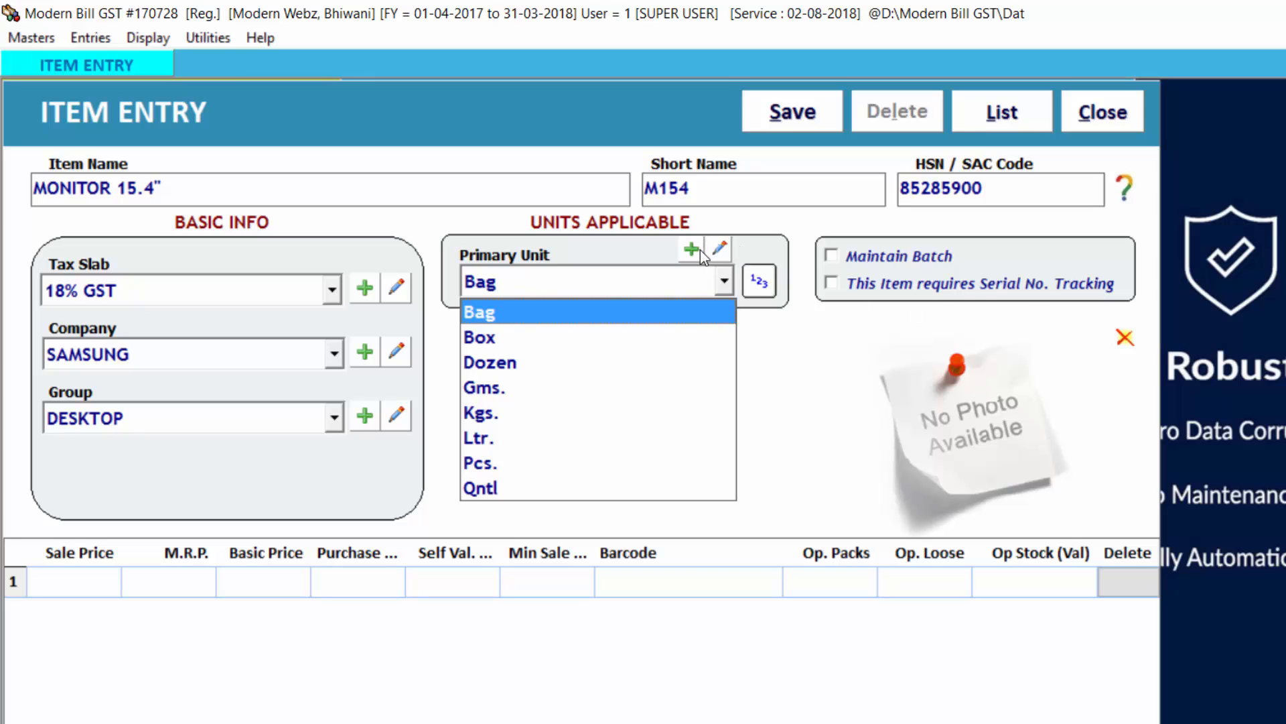
Step: Rename the primary unit Bag to BagS and save the change
click(582, 198)
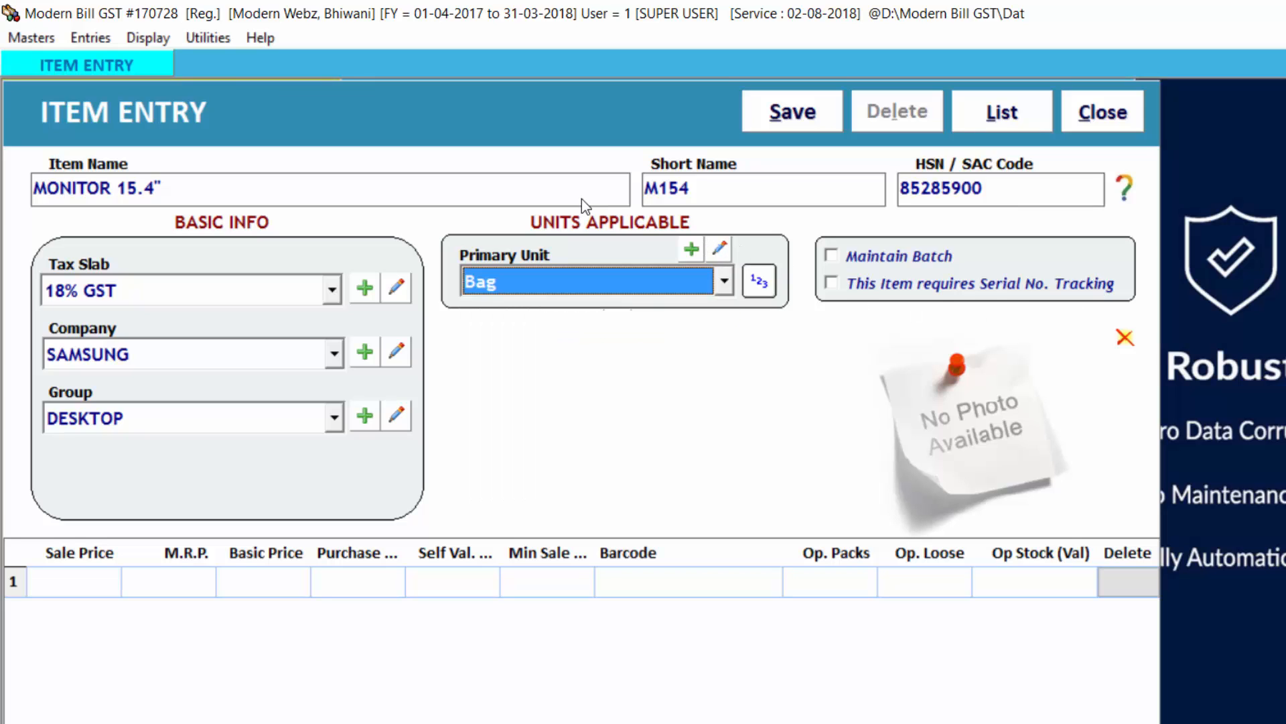
click(724, 251)
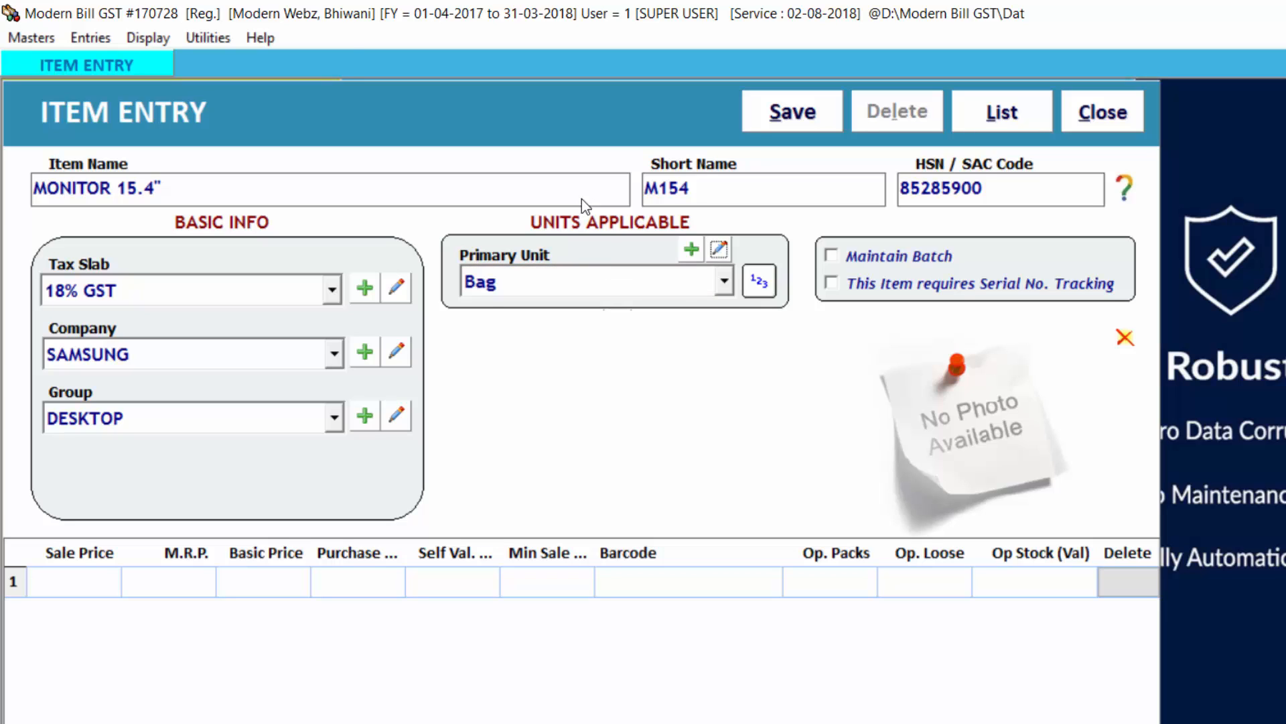
click(790, 367)
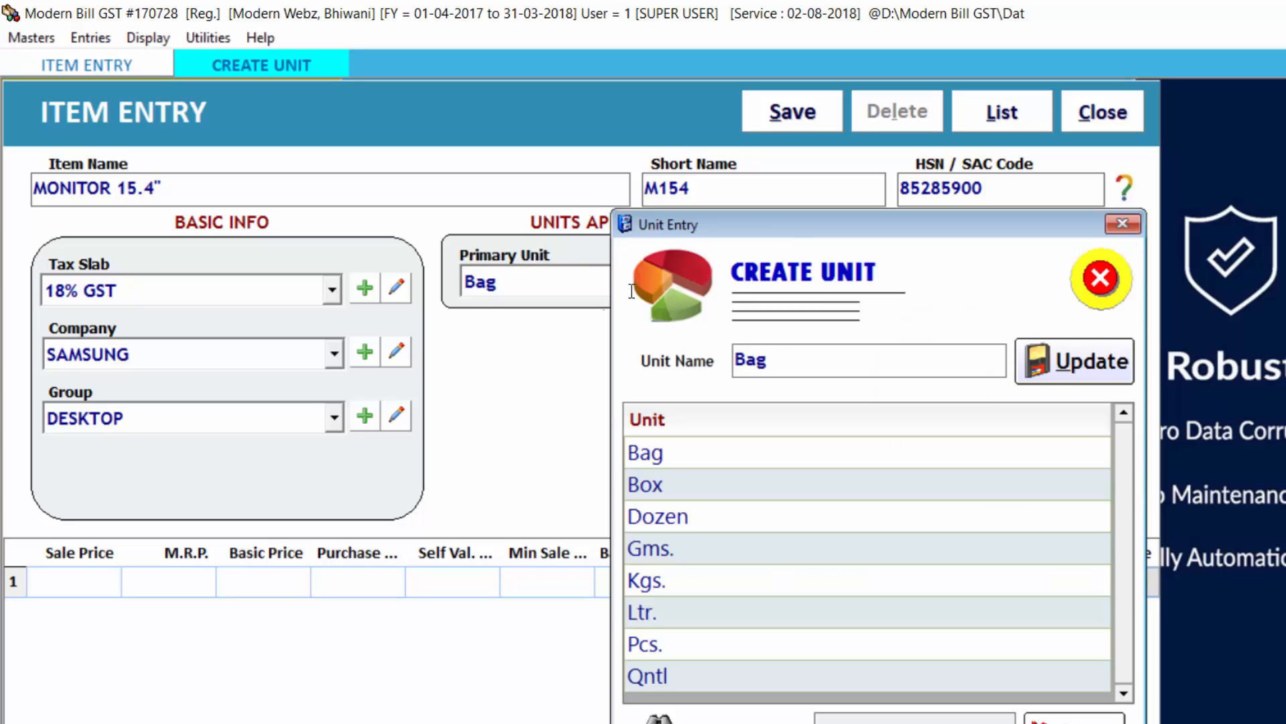
text(S)
click(1082, 367)
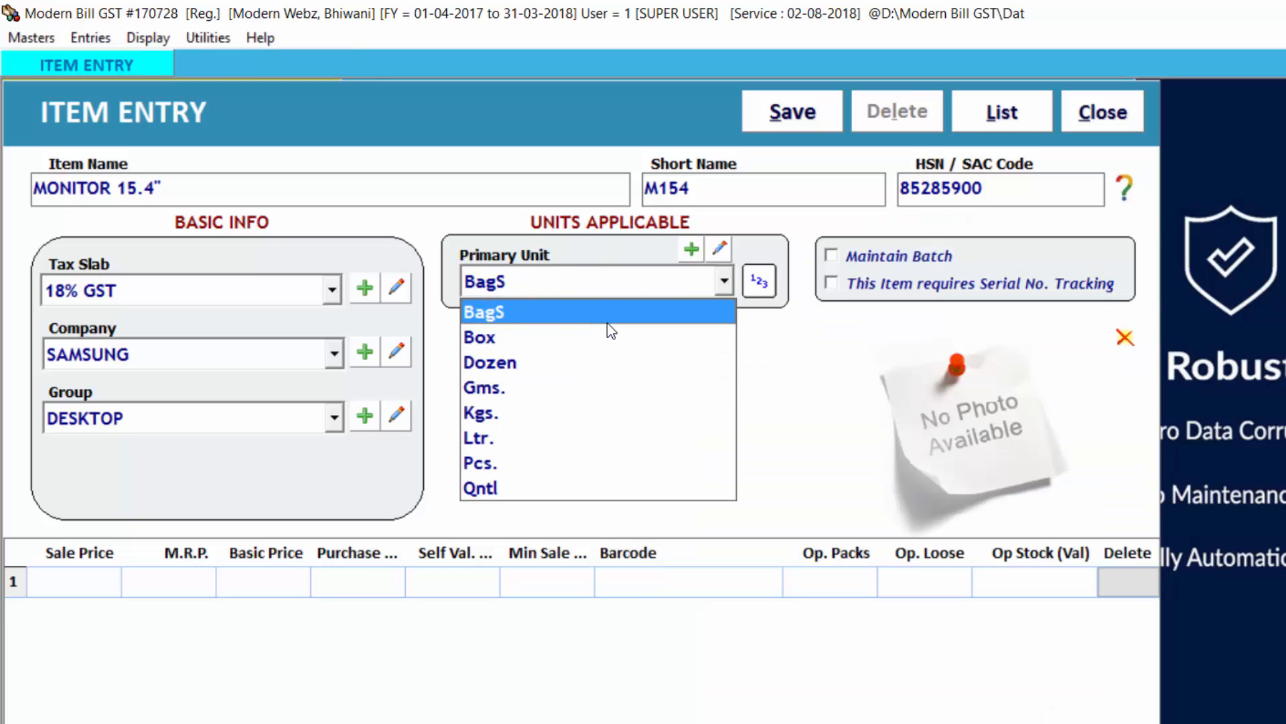
Step: Restore the BagS unit's name to Bag and save it
click(579, 205)
click(723, 254)
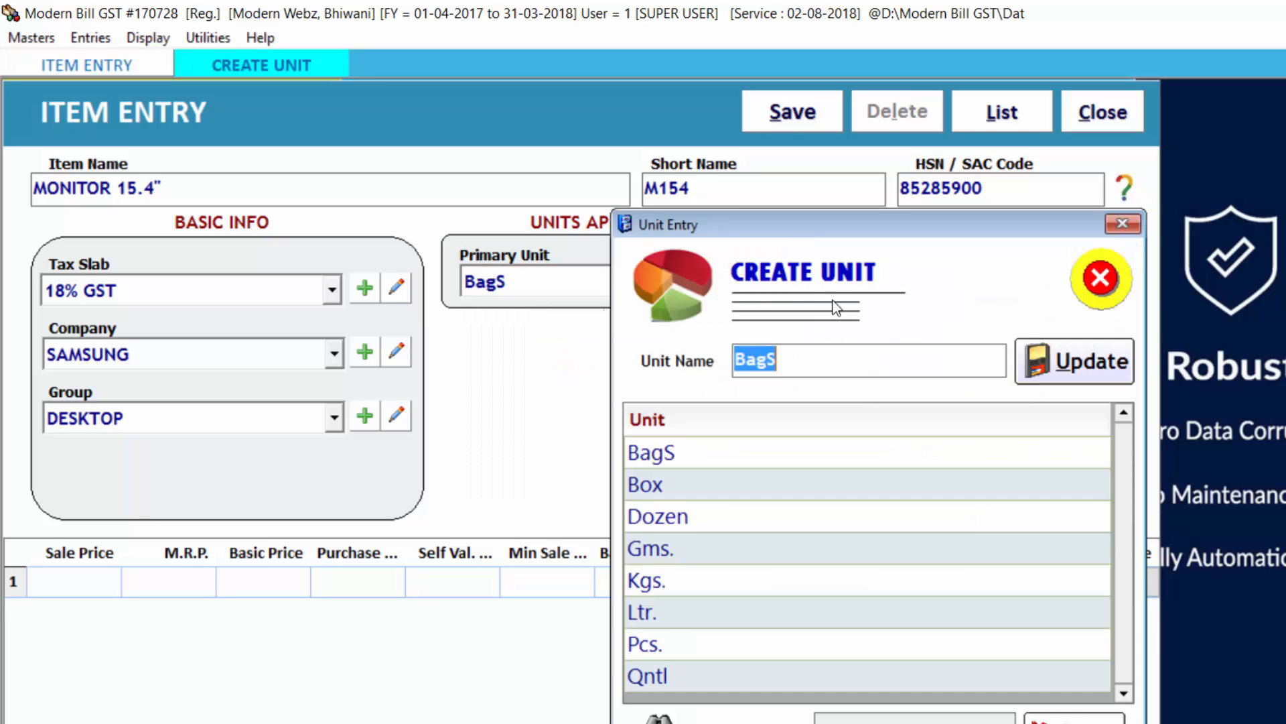
click(832, 346)
key(BackSpace)
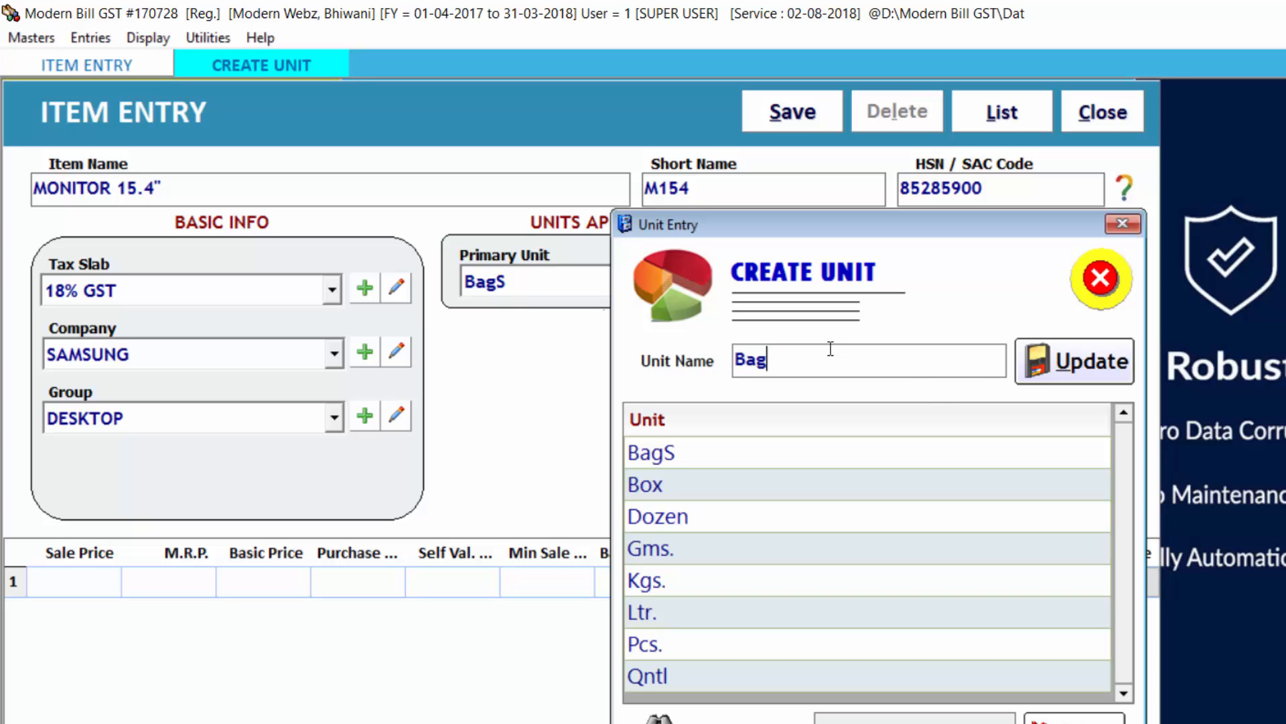
click(1061, 377)
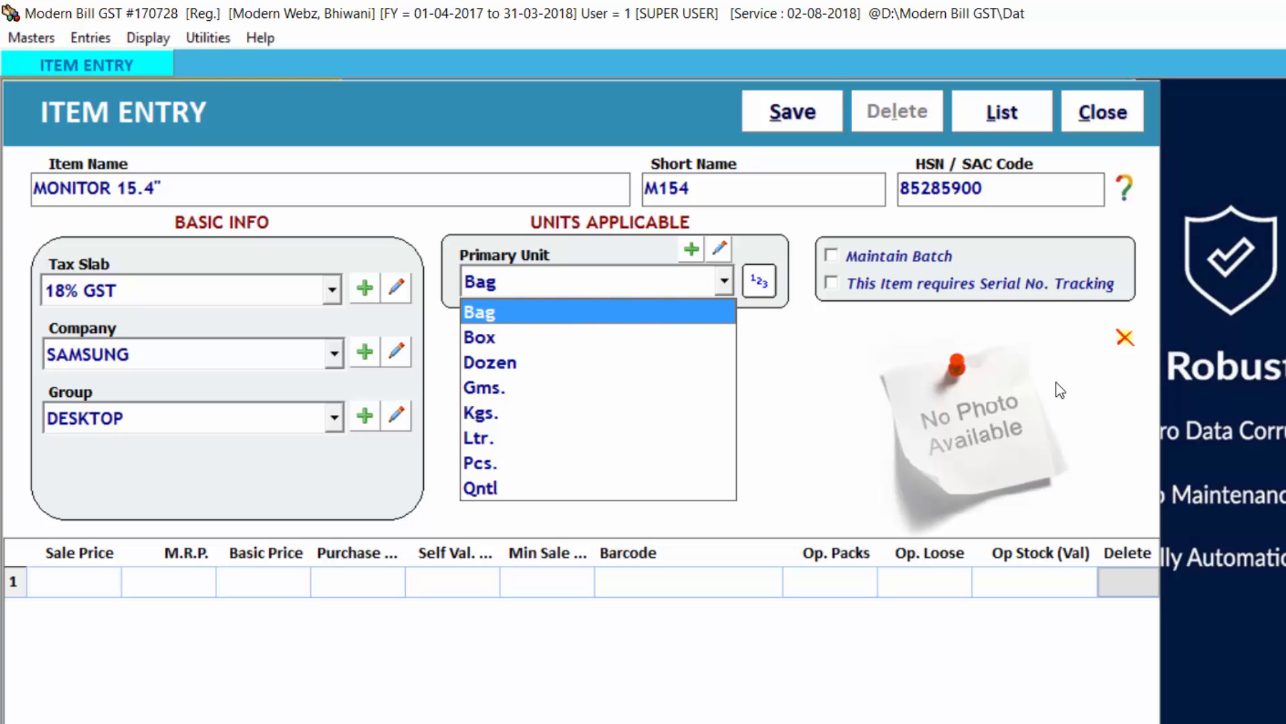
Step: Choose Pcs. as the monitor item's primary unit
key(Down)
key(Down)
key(Down)
key(Down)
key(Down)
key(Down)
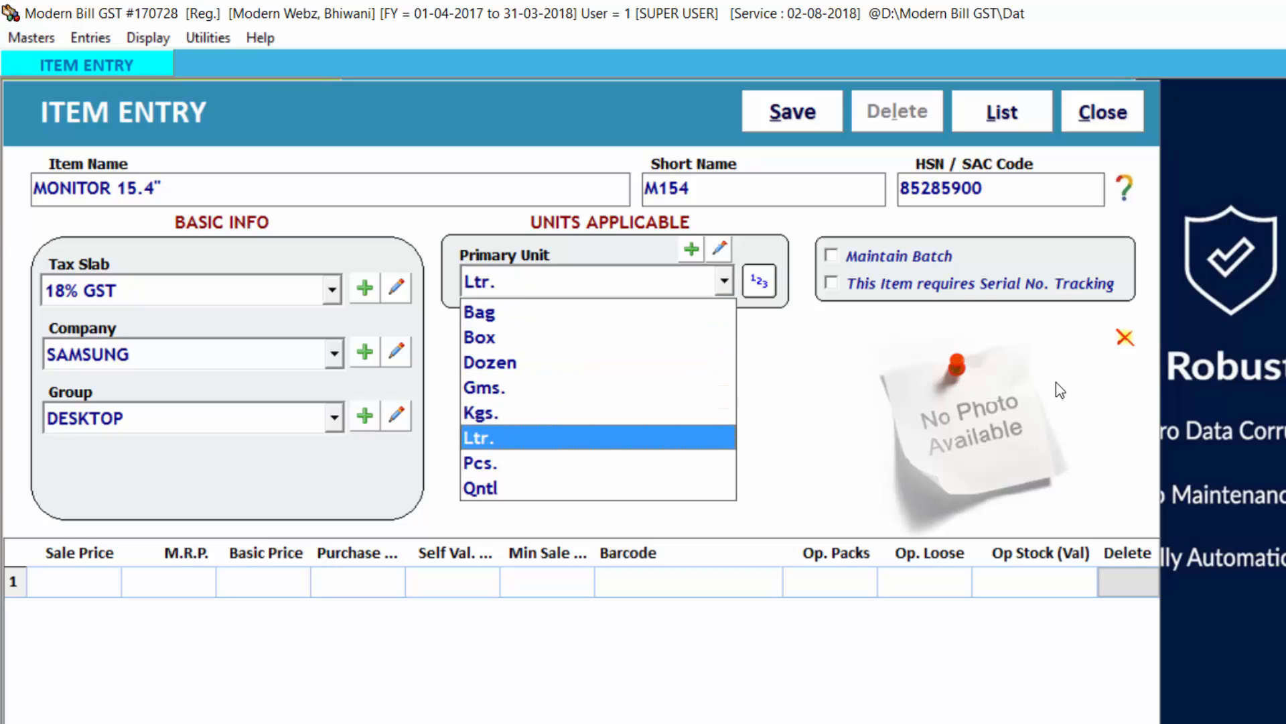
key(Return)
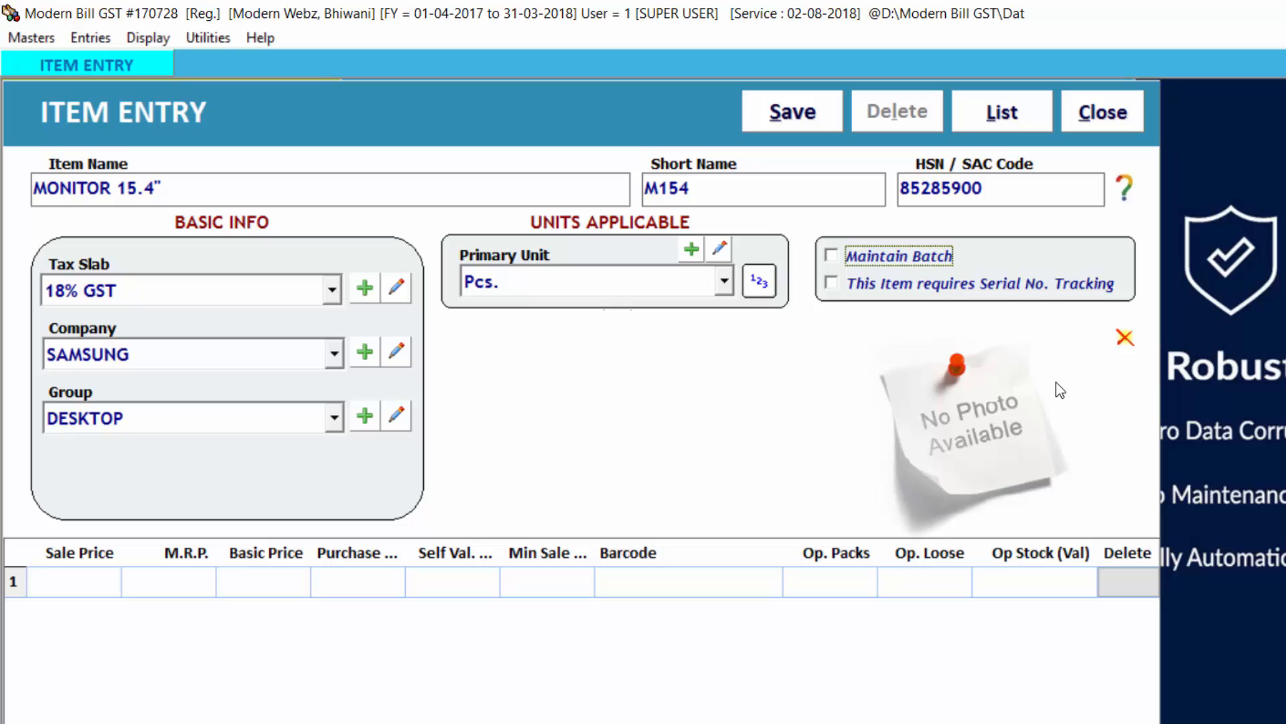
Step: Turn Maintain Batch on and back off, and enable serial number tracking for the monitor item
key(space)
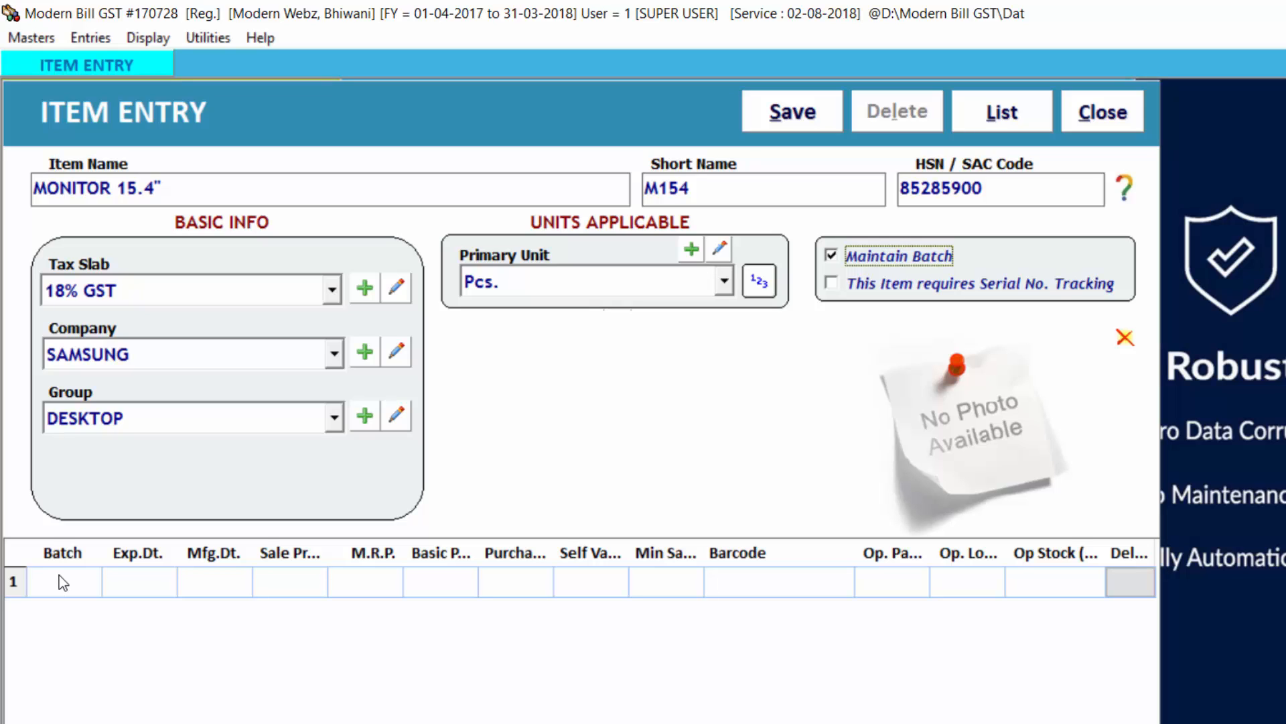
click(831, 256)
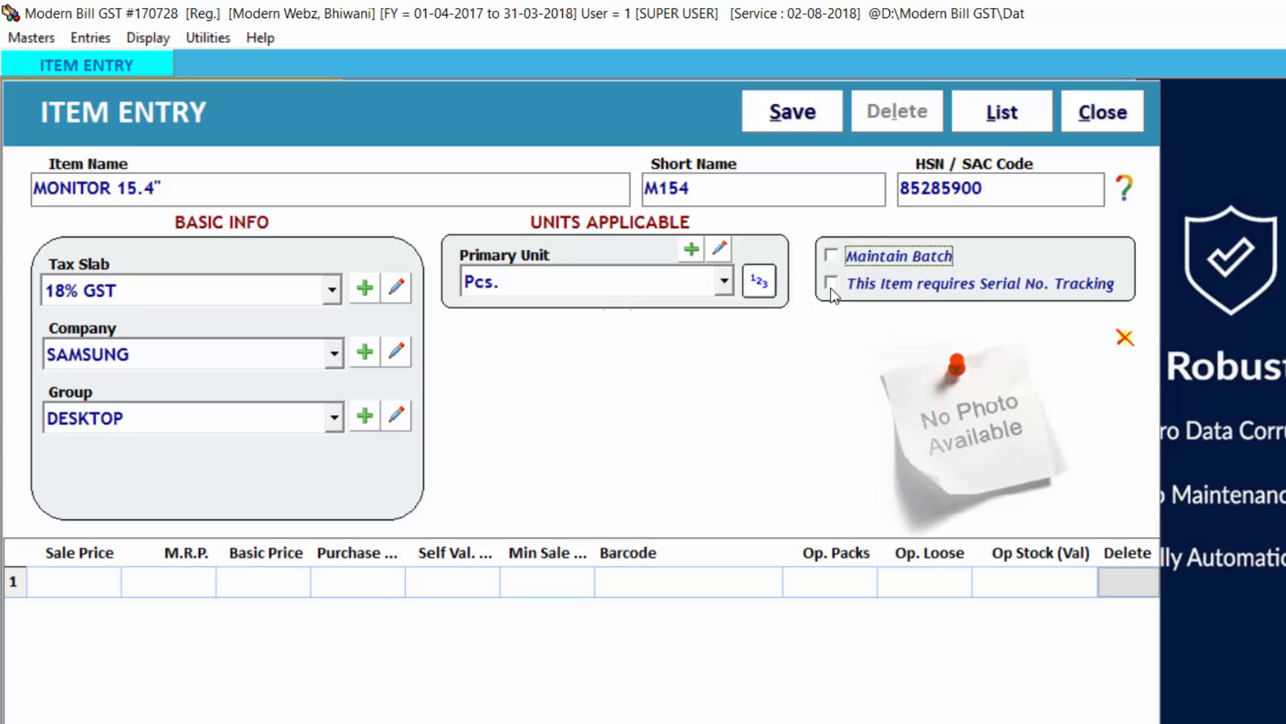
click(830, 286)
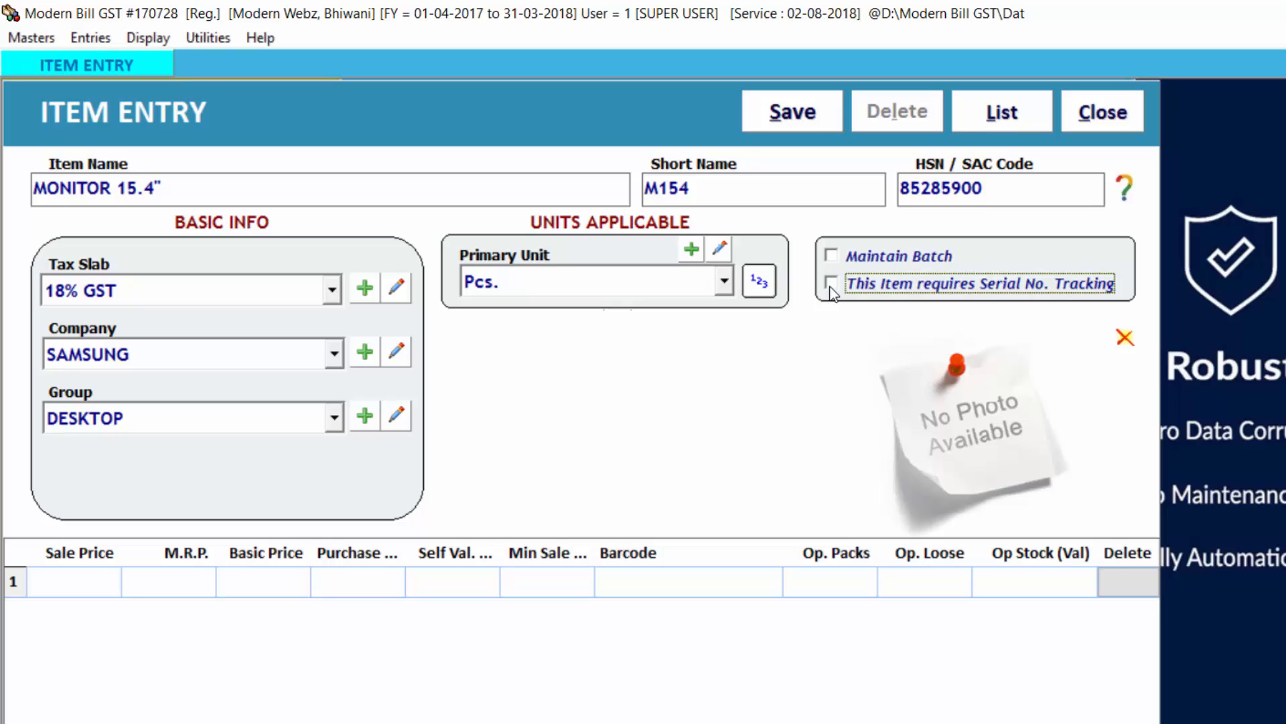
click(832, 290)
key(Return)
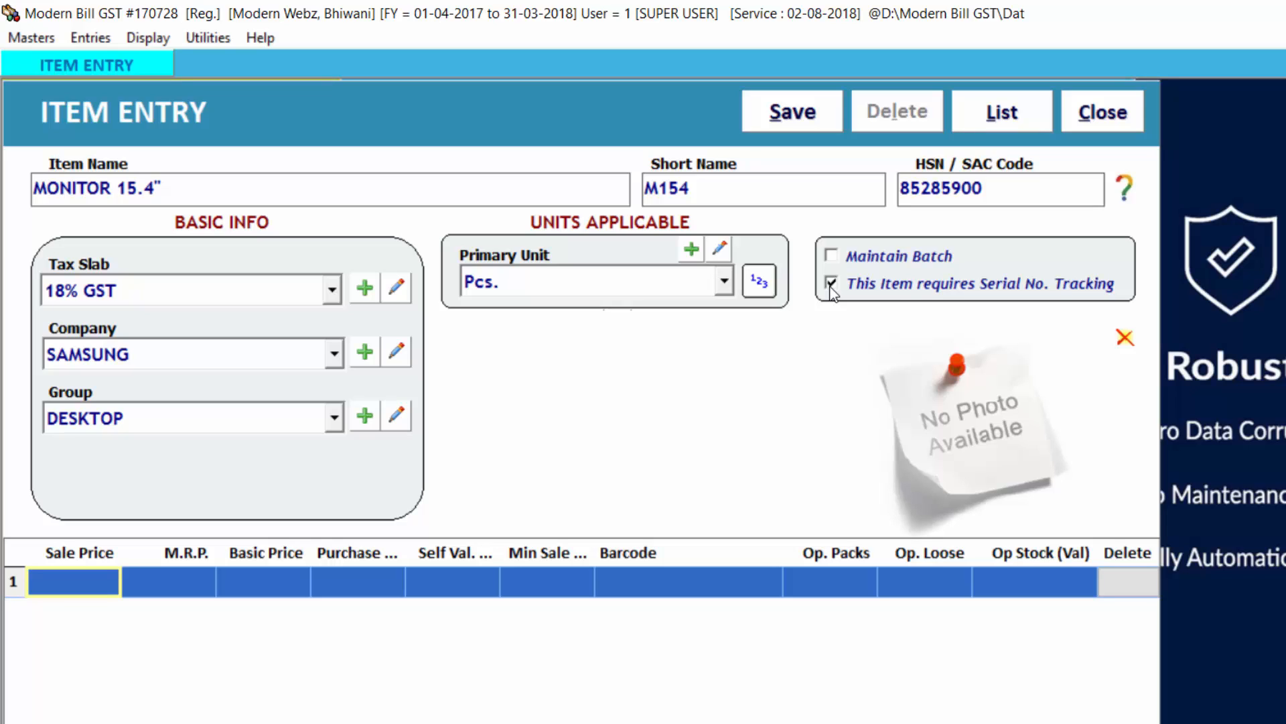
Step: Set the monitor's sale price to 5000 and its M.R.P. to 5500
text(5000)
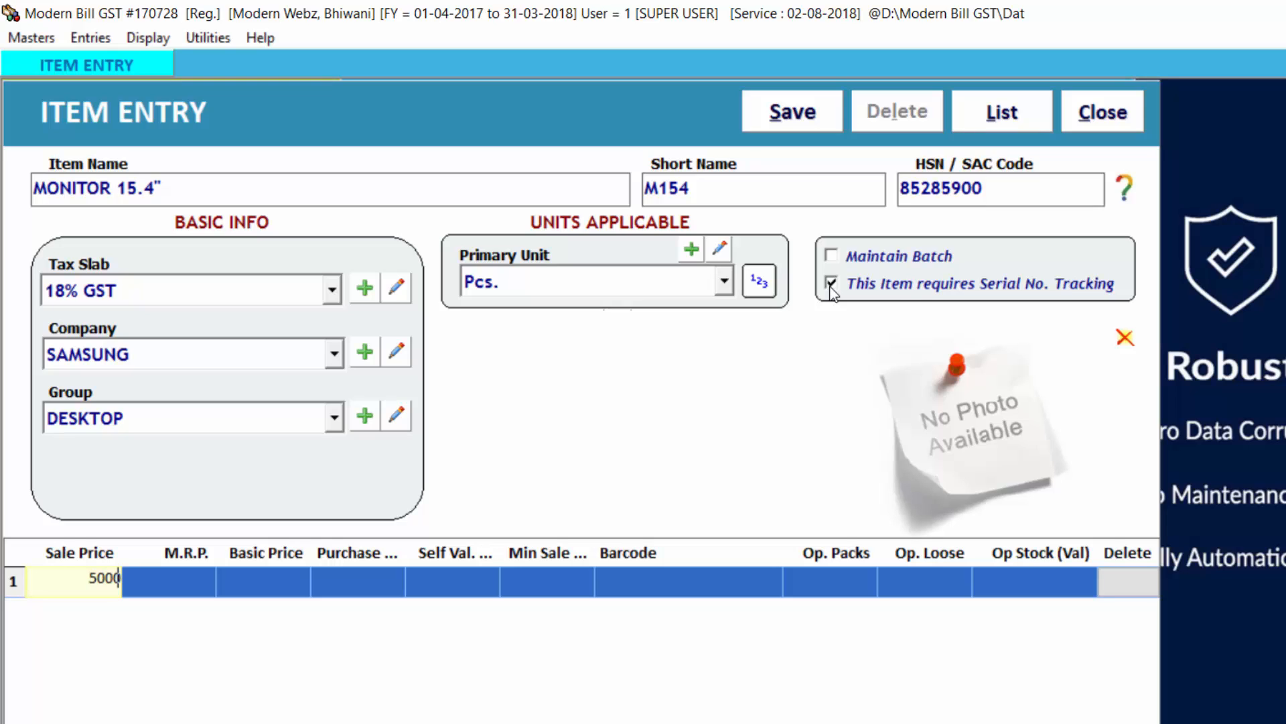
key(Return)
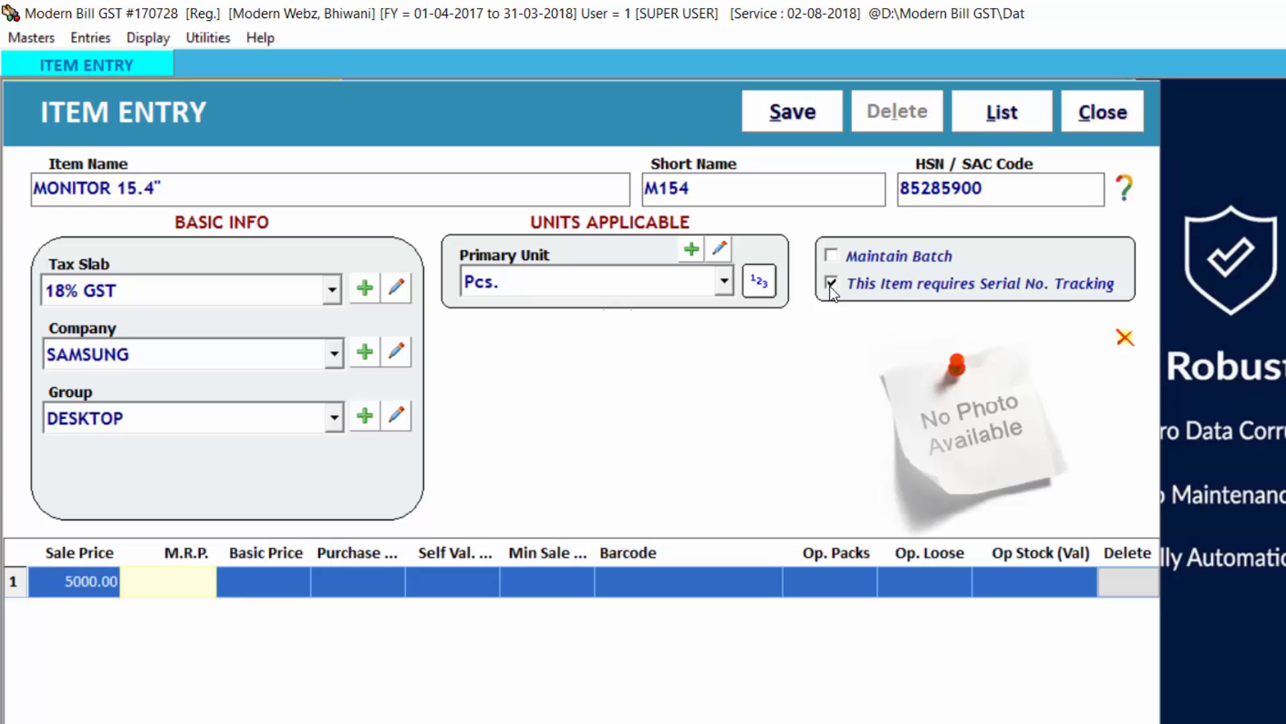
text(5500)
key(Return)
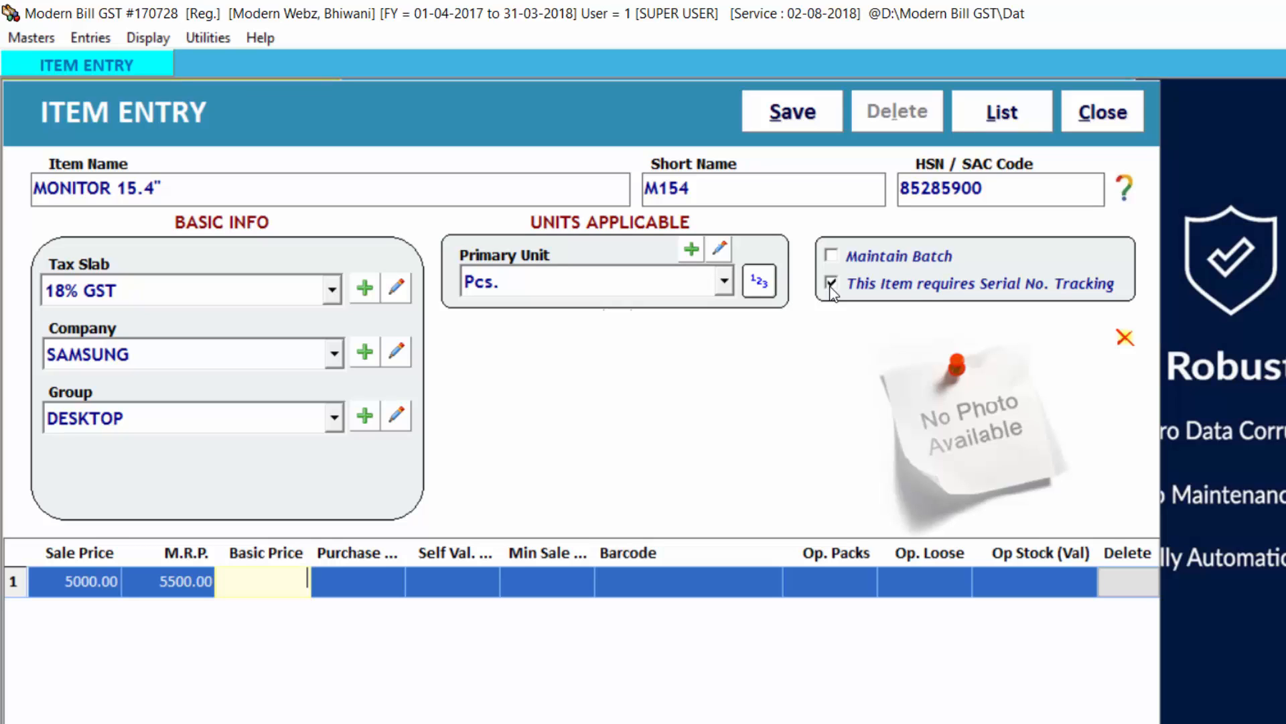
Step: Set the monitor's basic price to 4000 and its purchase price to 4100
text(4000)
key(Return)
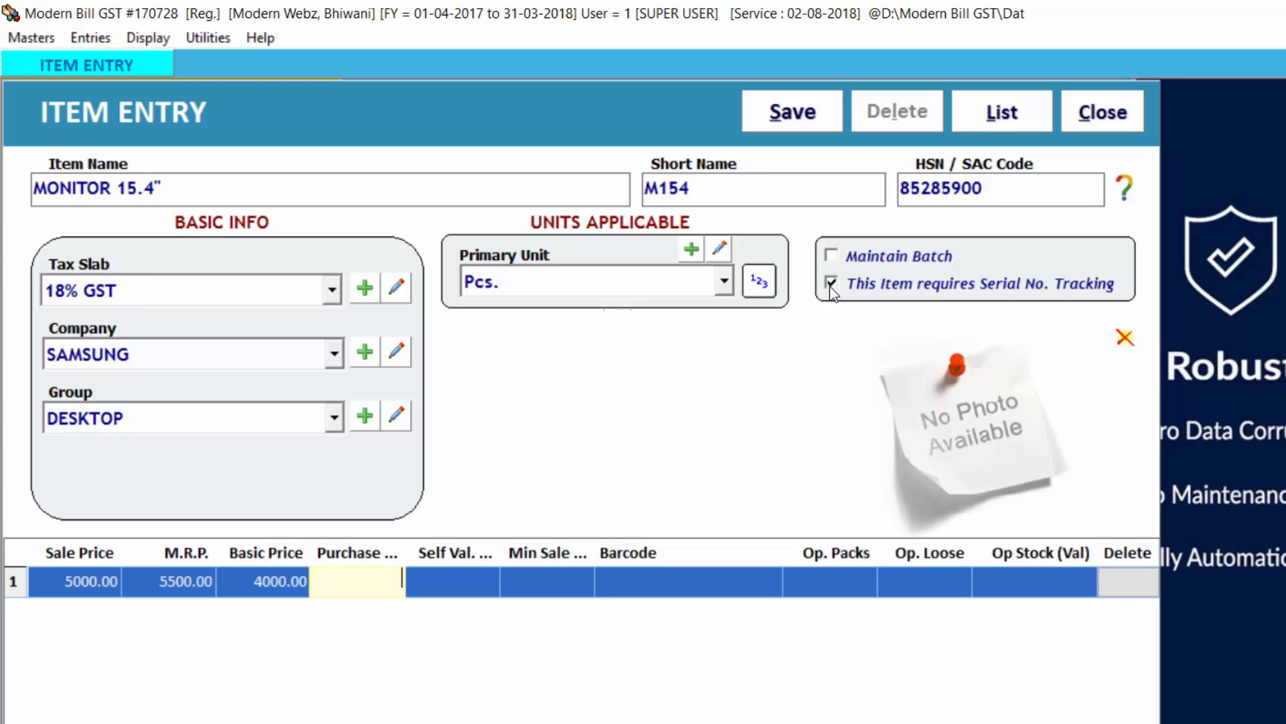
text(4100)
key(Return)
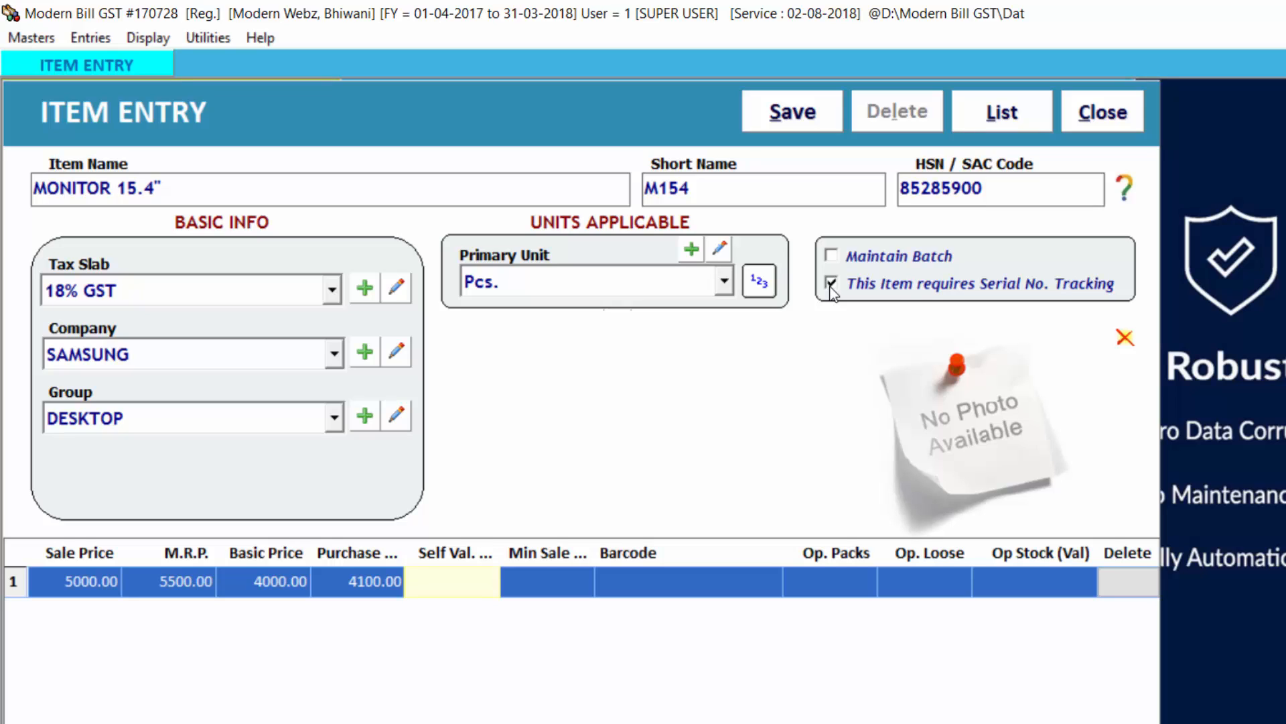
Step: Set the monitor's self value to 4200 and its minimum sale price to 4800
text(4200)
key(Return)
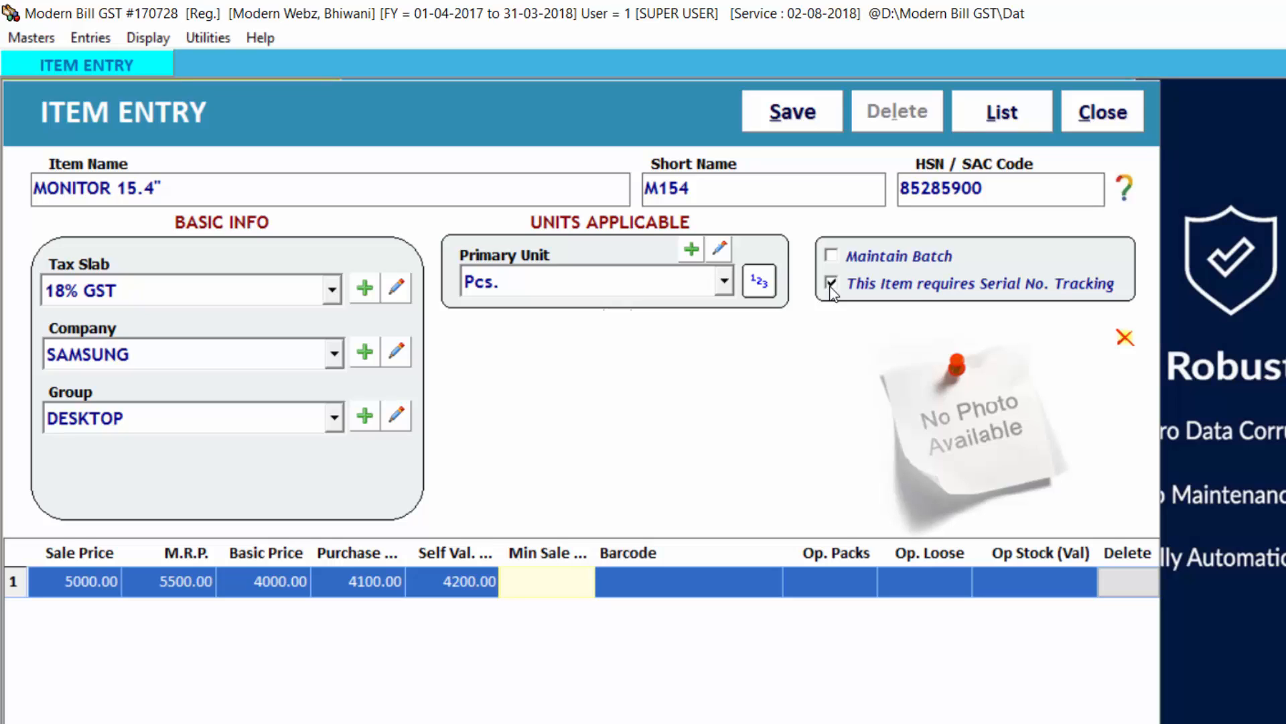
text(4800)
key(Return)
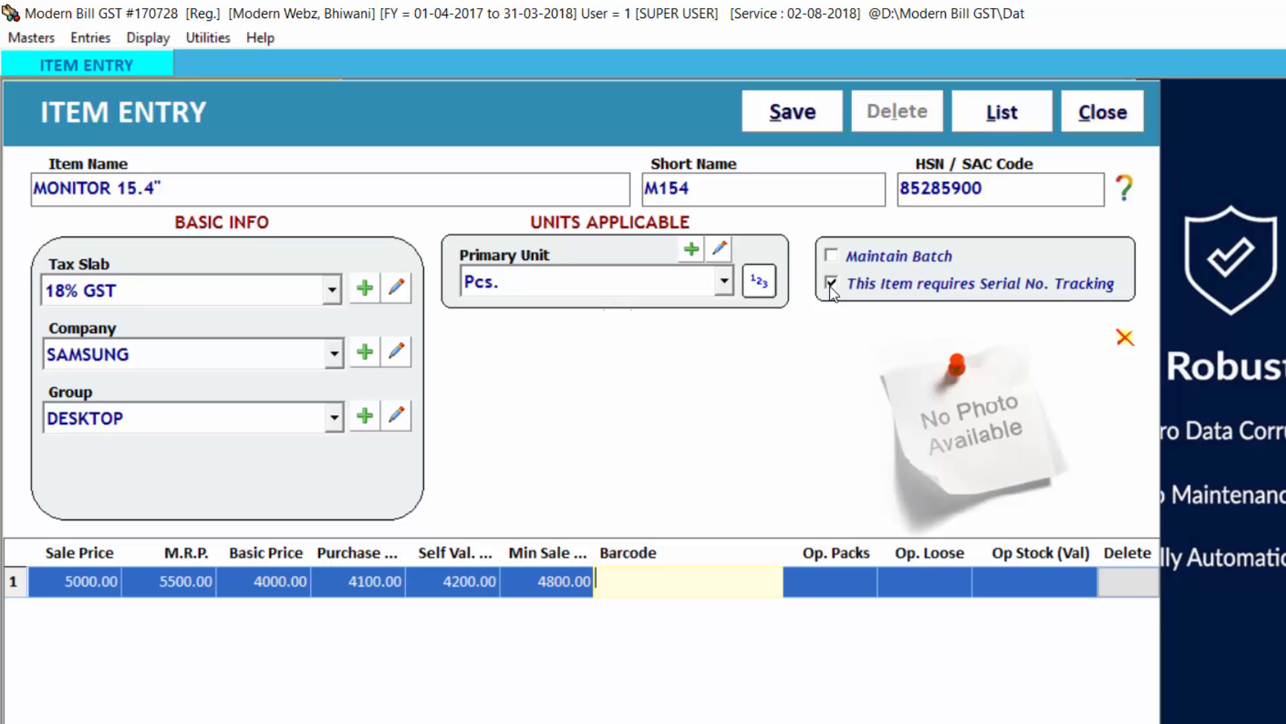
Step: Enter barcode 10001 and an opening stock of 5 packs for the monitor
text(10001)
key(Return)
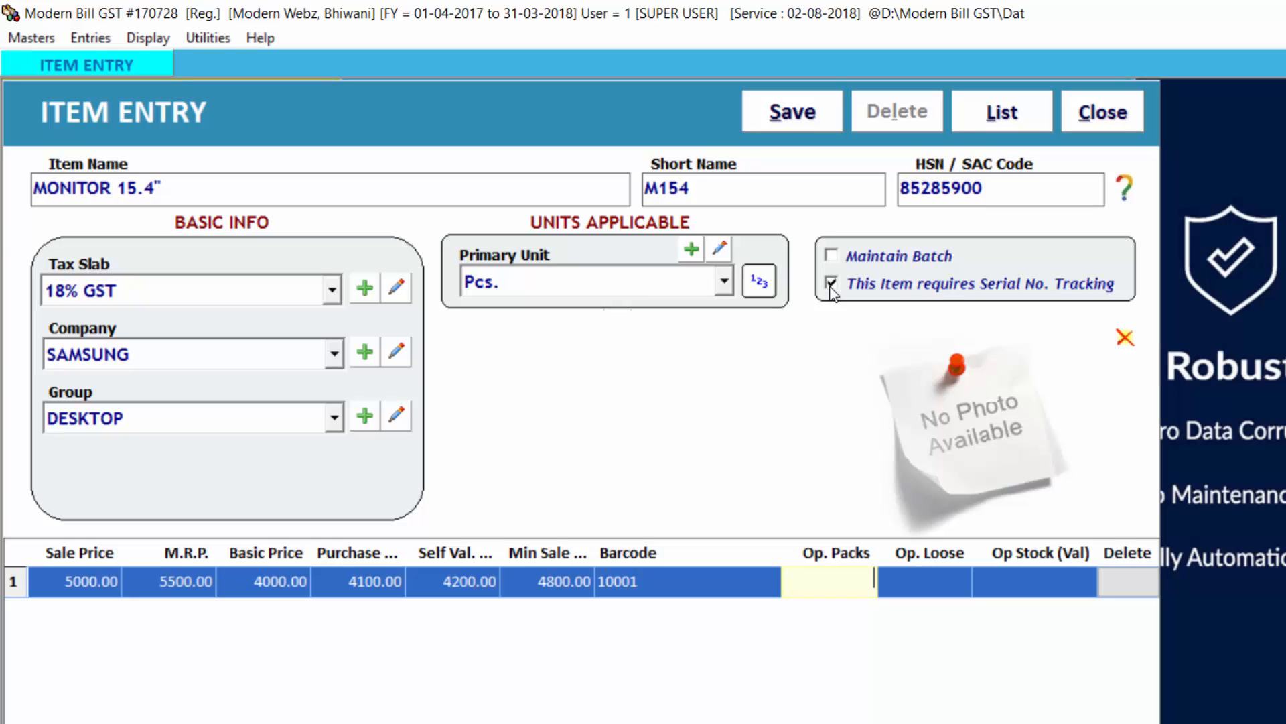
text(5)
key(Return)
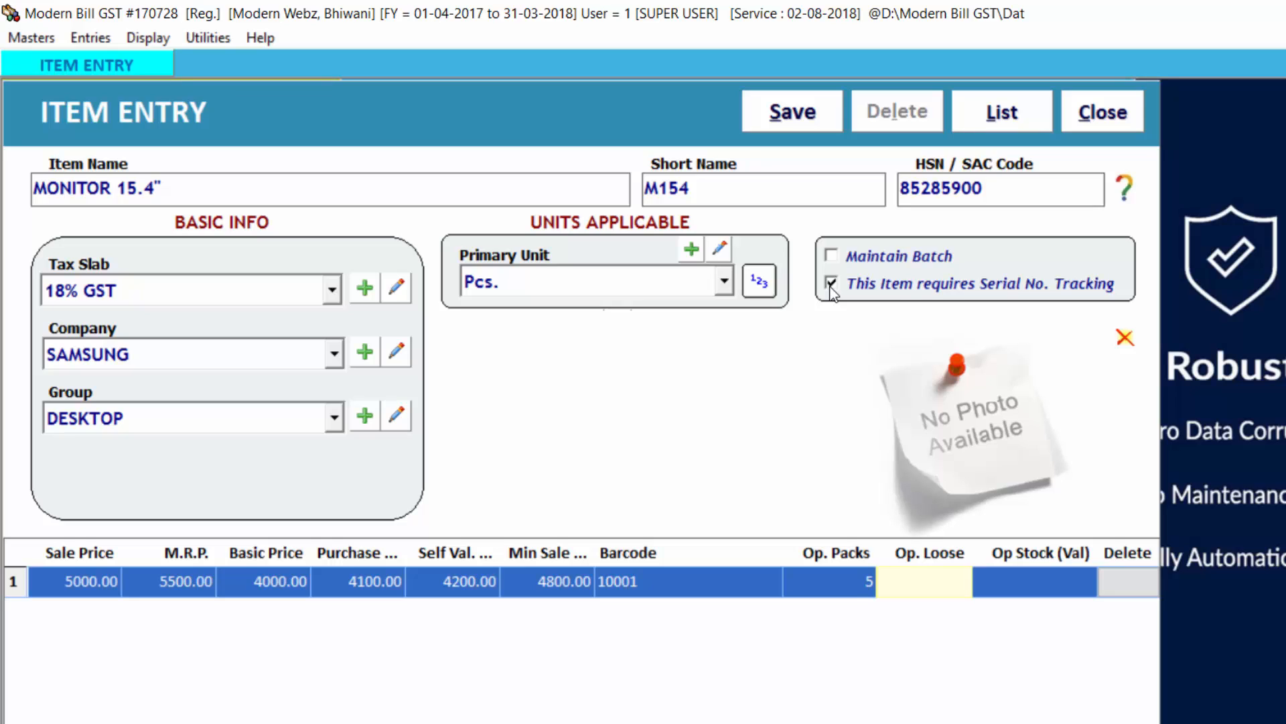
Step: Leave the opening loose quantity blank, keep the calculated stock value, and save the monitor item
key(Return)
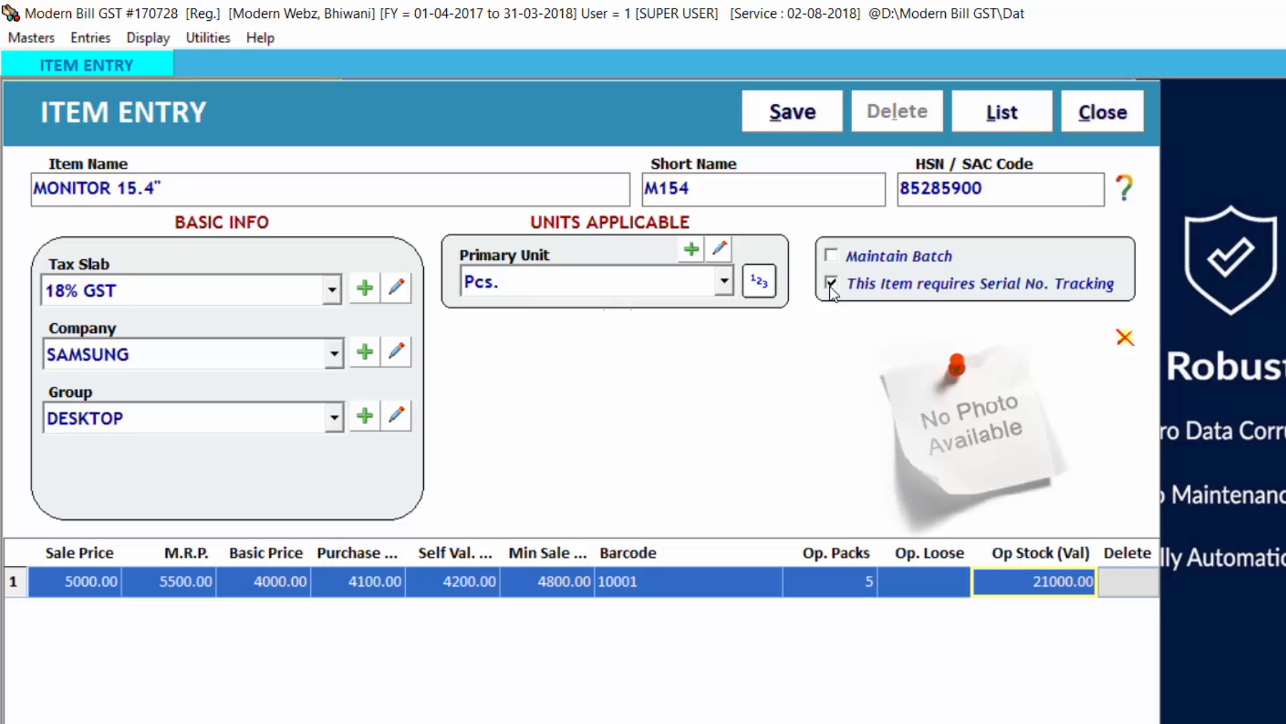
key(Return)
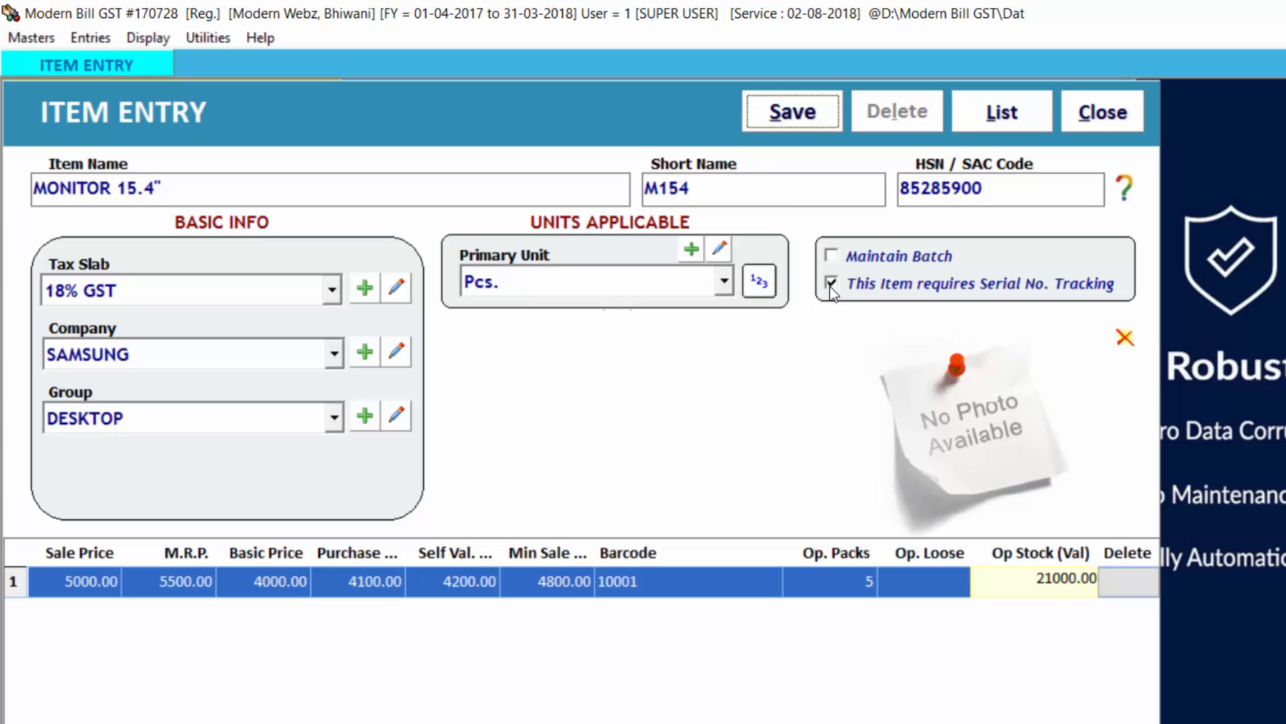
key(Return)
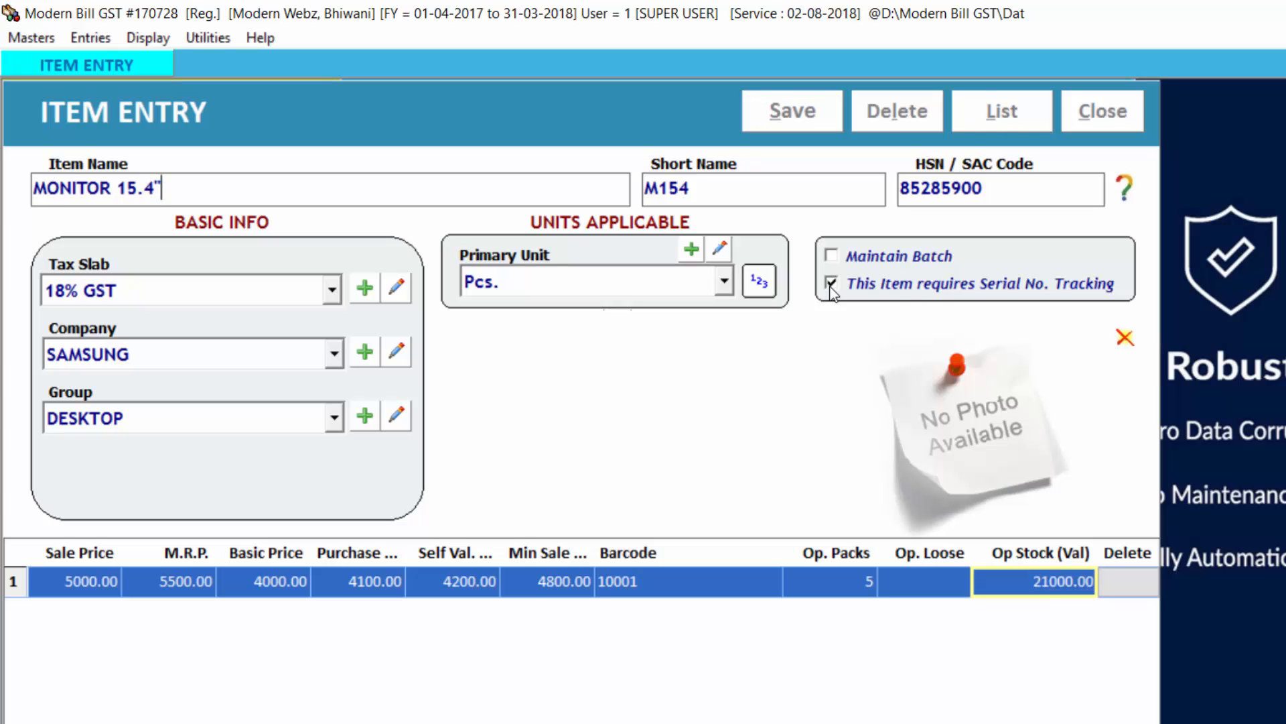
key(Return)
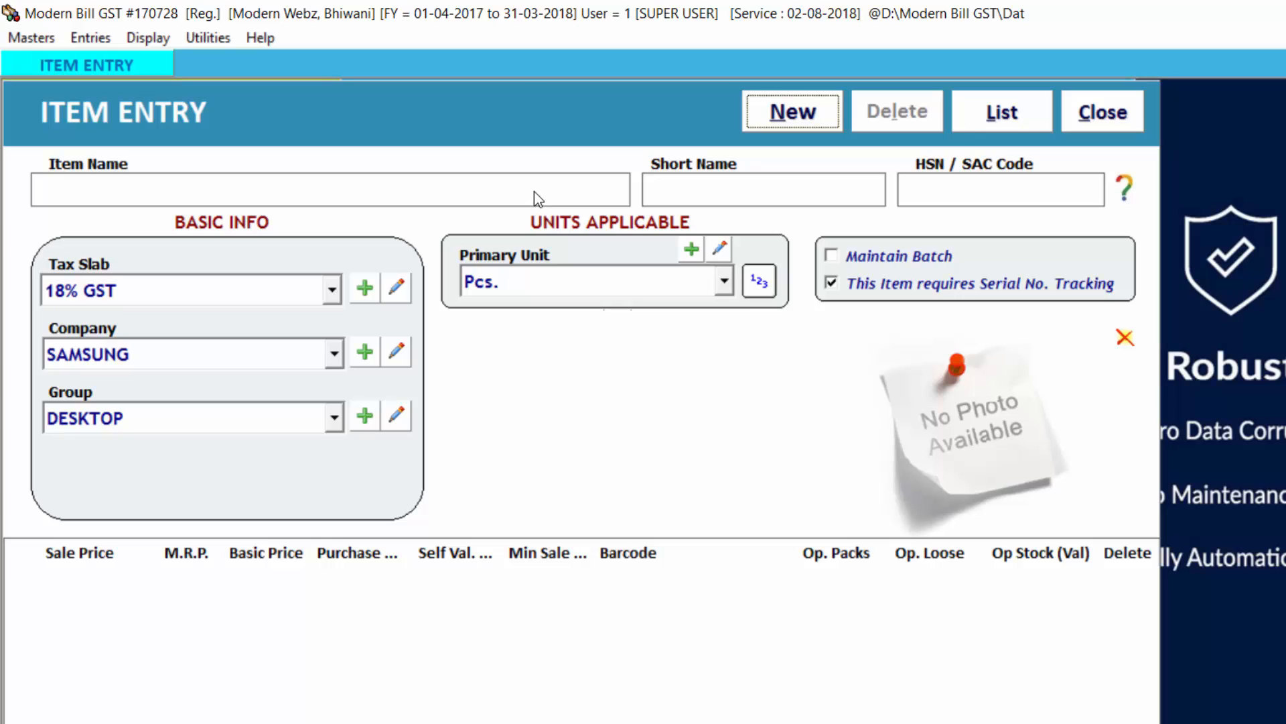
Step: Start a new item named MOUSE with short name MS and HSN / SAC code 12345678
click(764, 124)
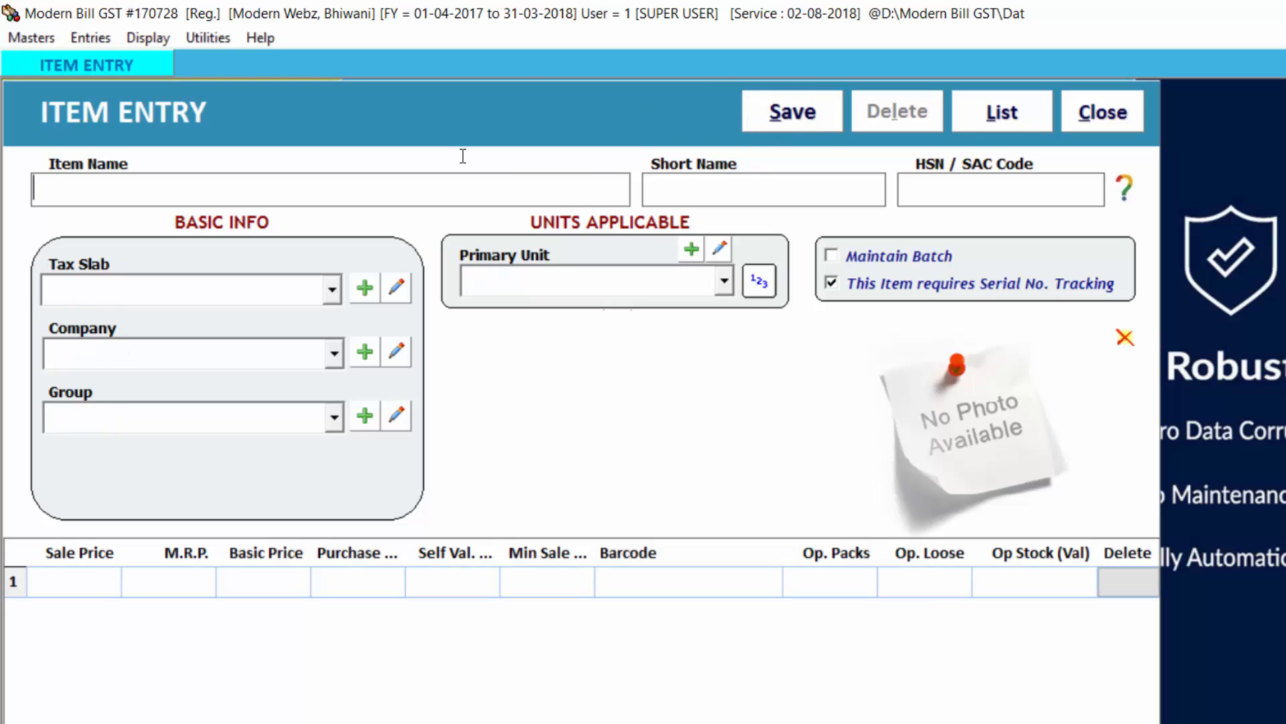
text(MOUSE)
key(Return)
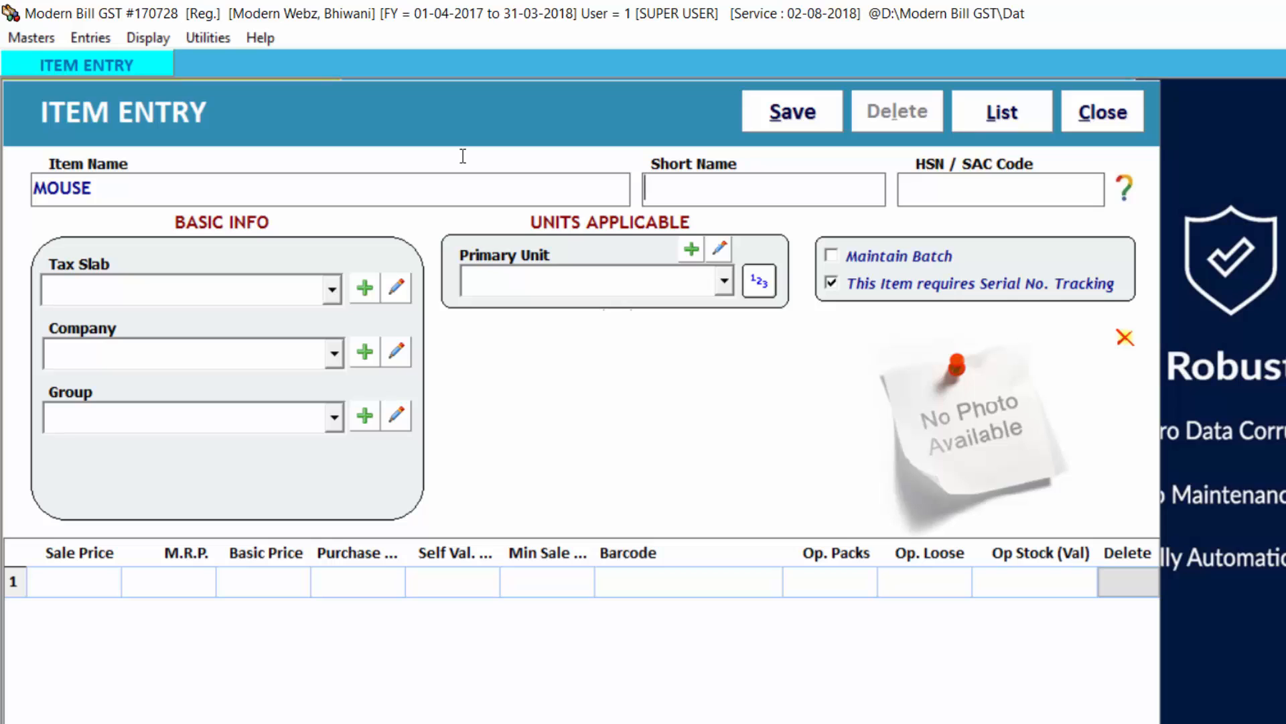
text(MS)
key(Return)
text(12345678)
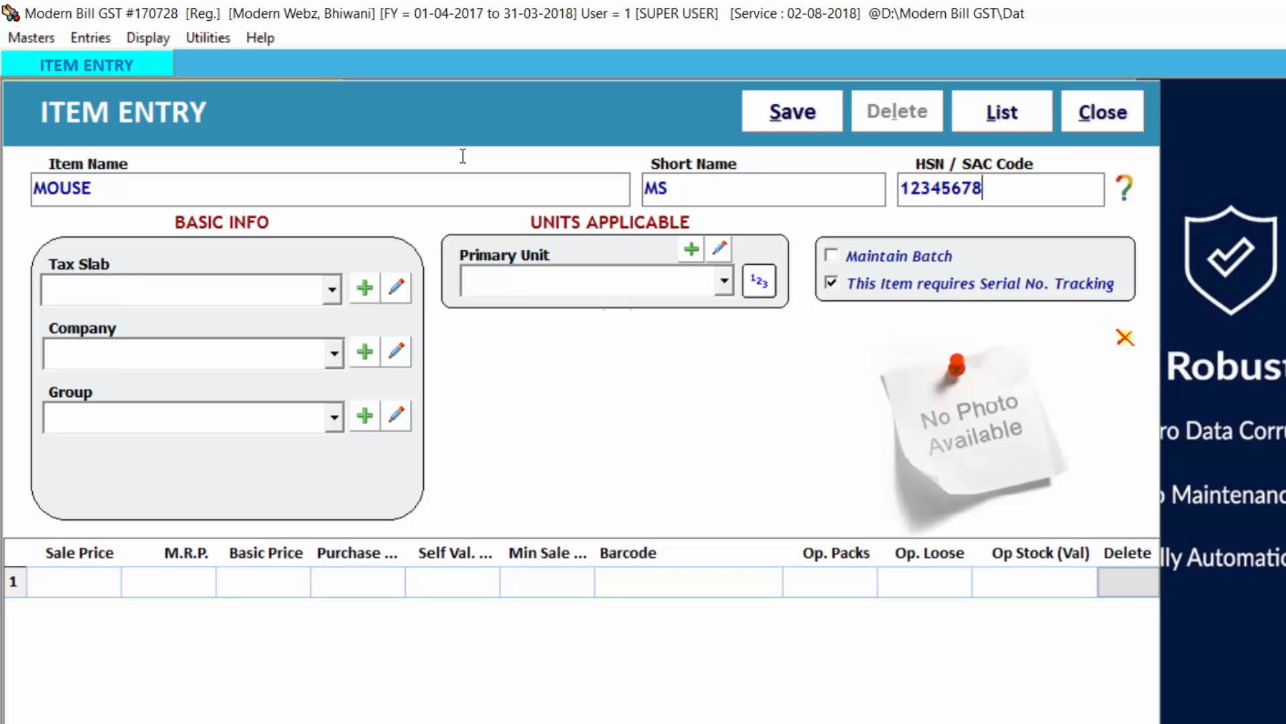
Step: Choose the 12% GST tax slab for the MOUSE item
key(Return)
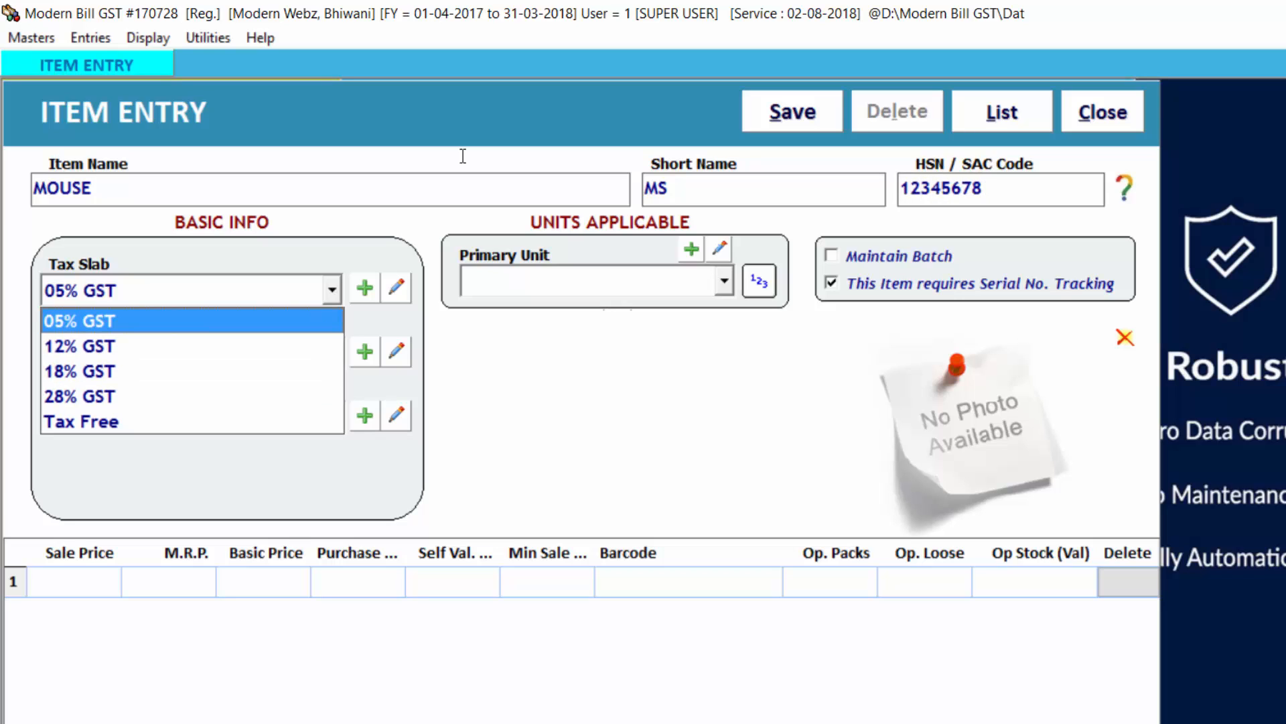
key(Down)
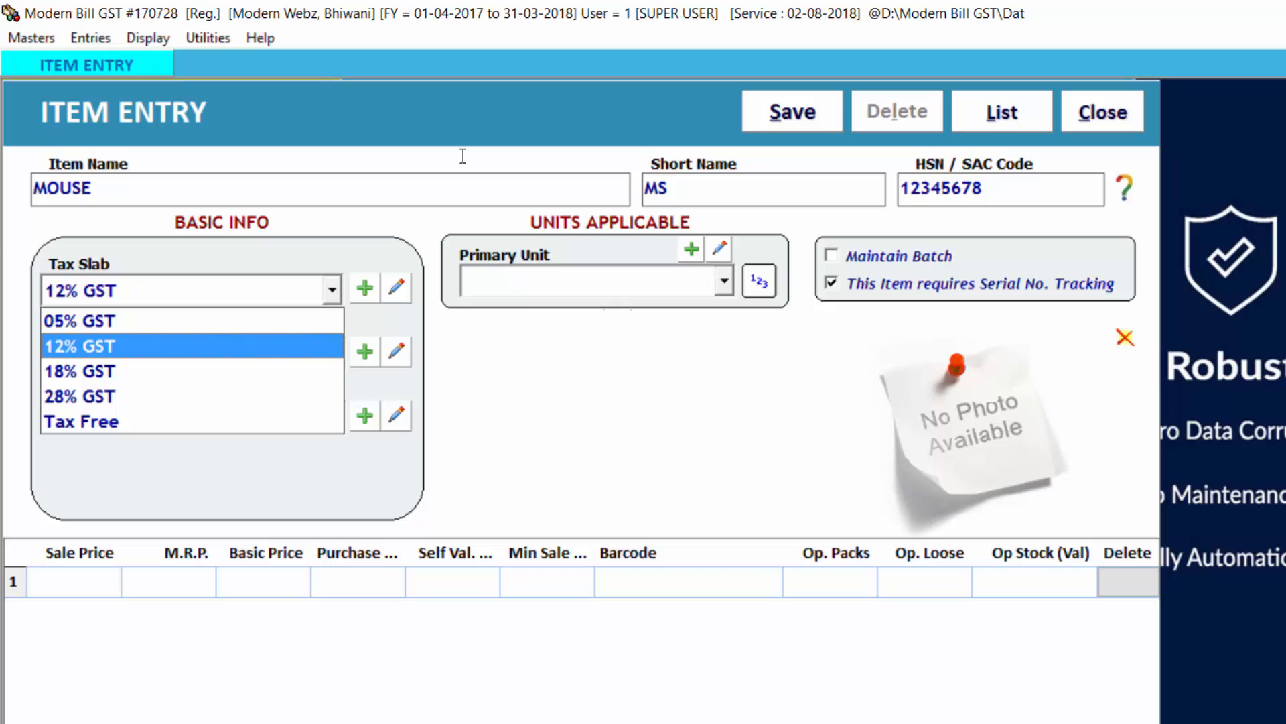
key(Return)
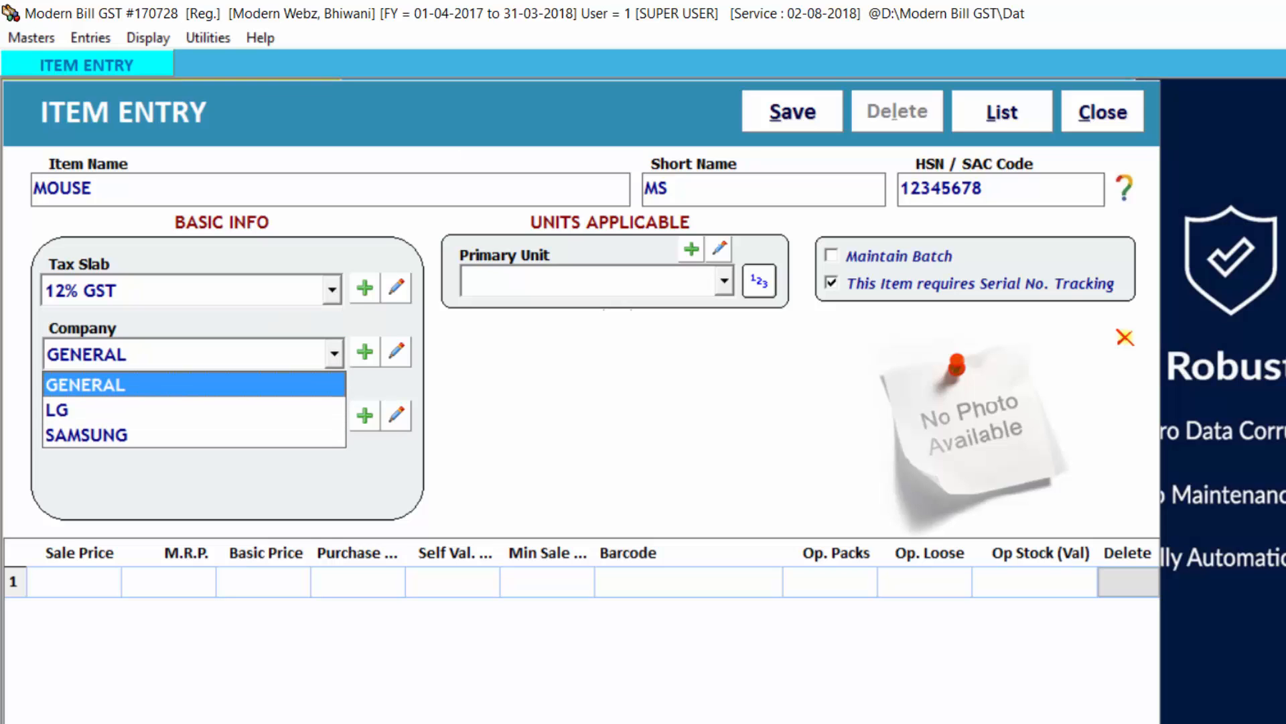
Step: Create DELL as a new item company for the mouse and choose the DESKTOP group
click(41, 63)
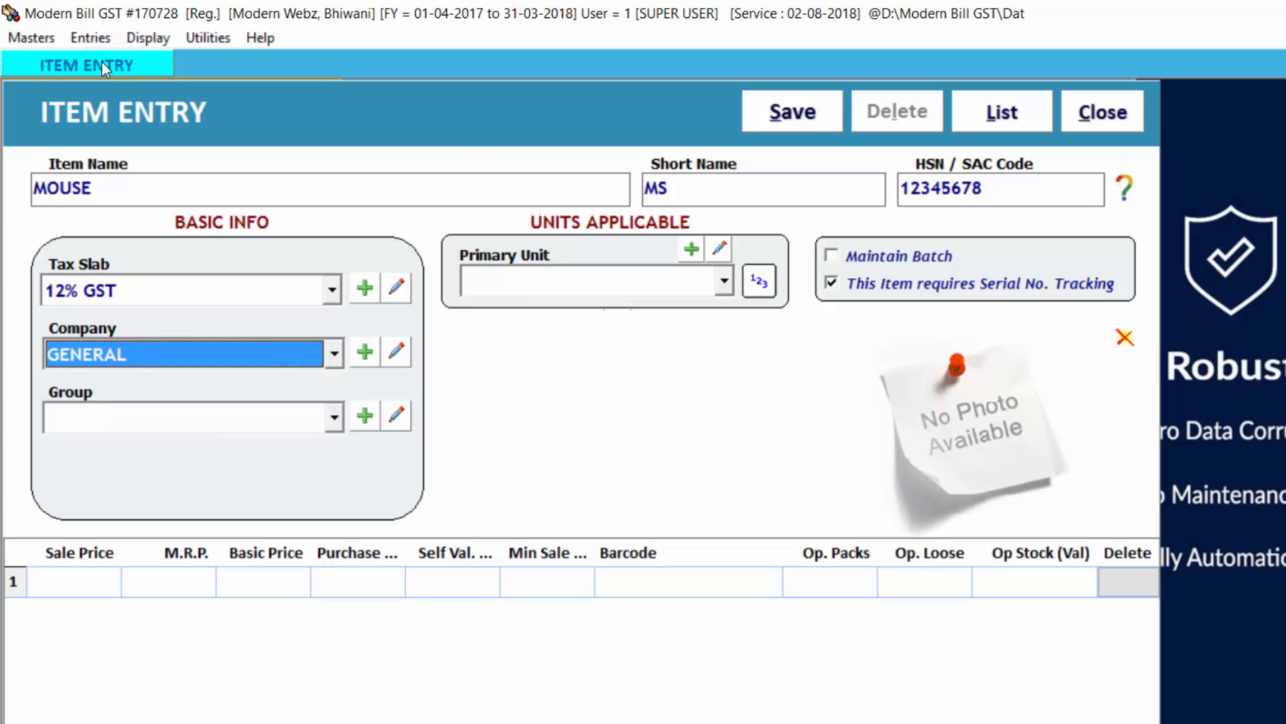
click(367, 356)
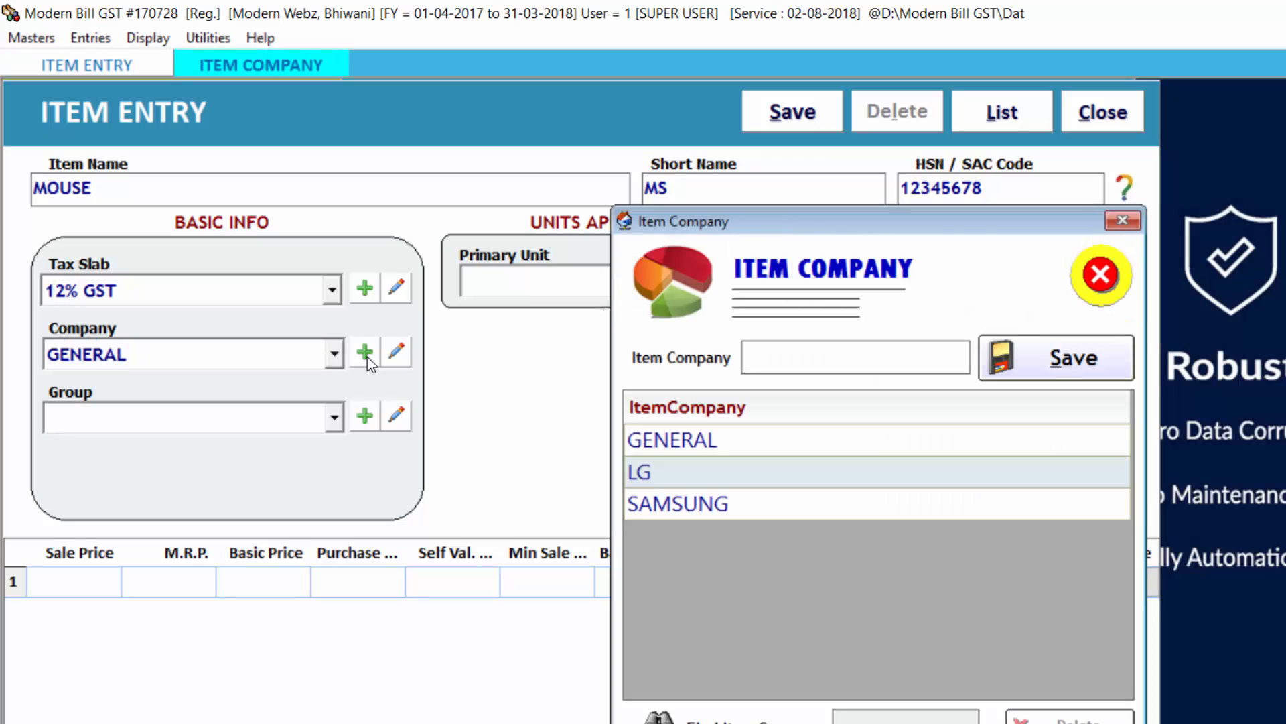
text(DELL)
key(Return)
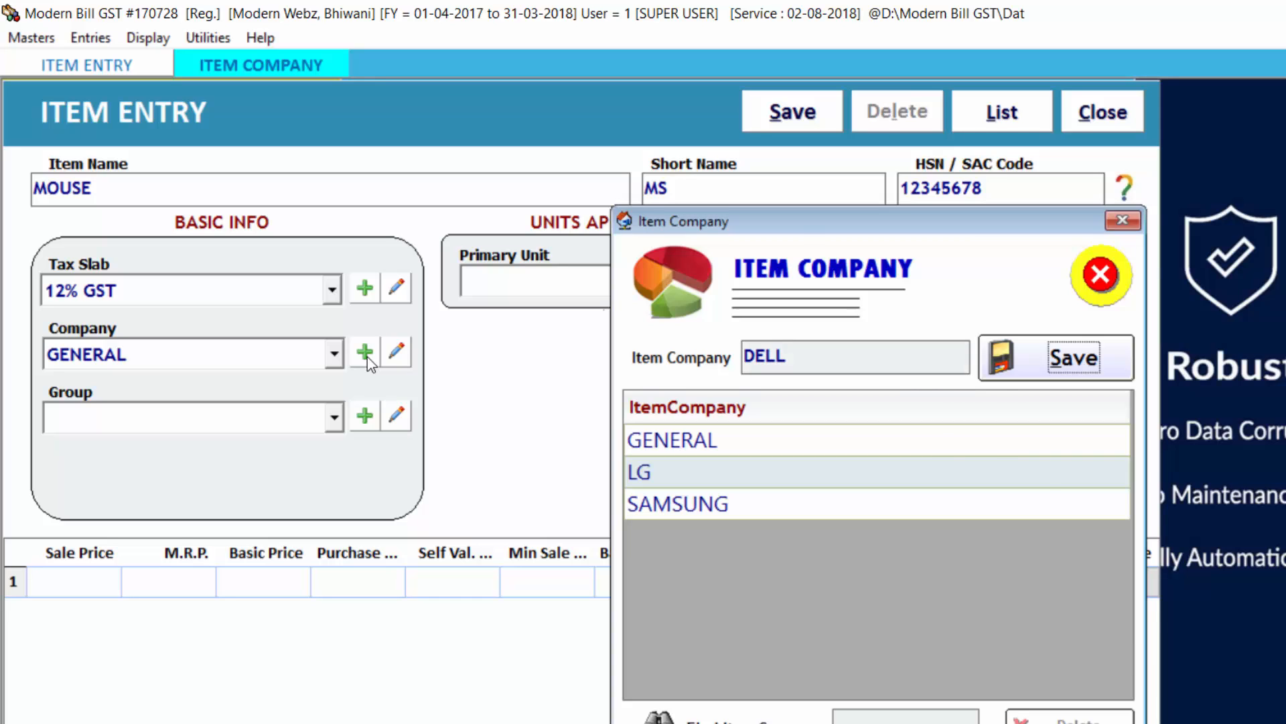
key(Return)
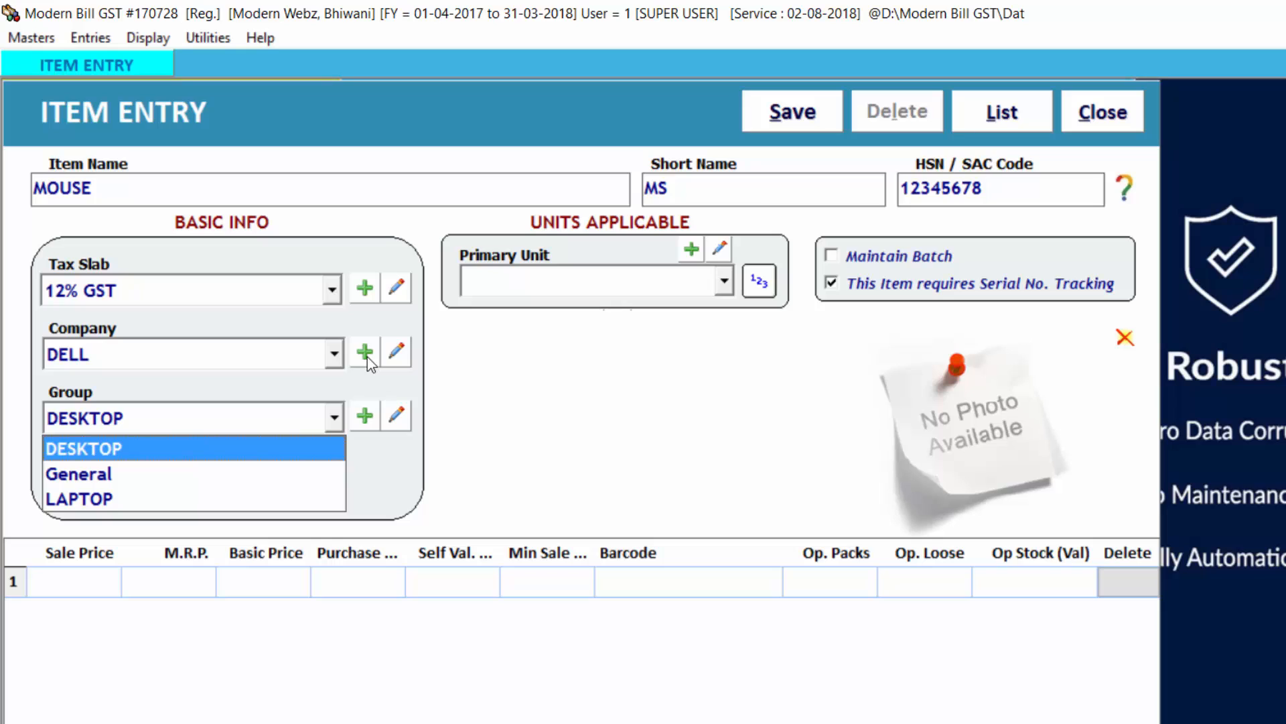
key(Return)
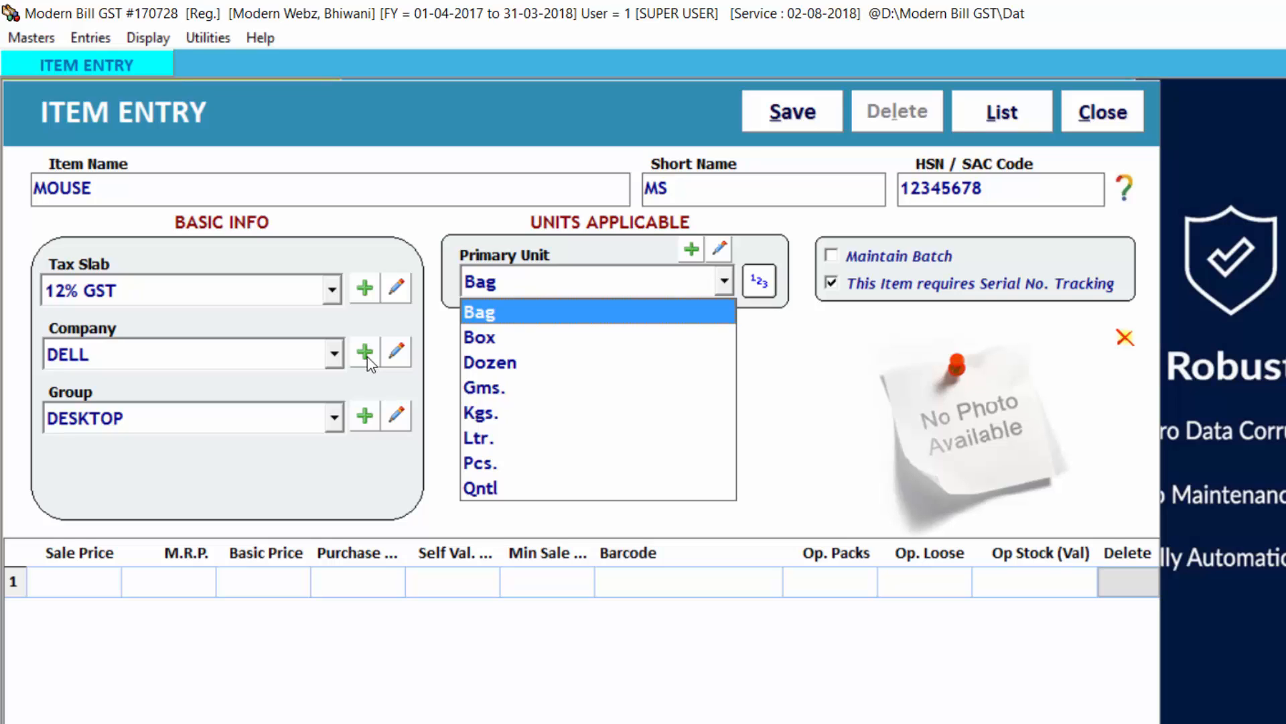
Step: Set the mouse's primary unit to Box and its alternate unit to Pcs. with a conversion factor of 10
key(Return)
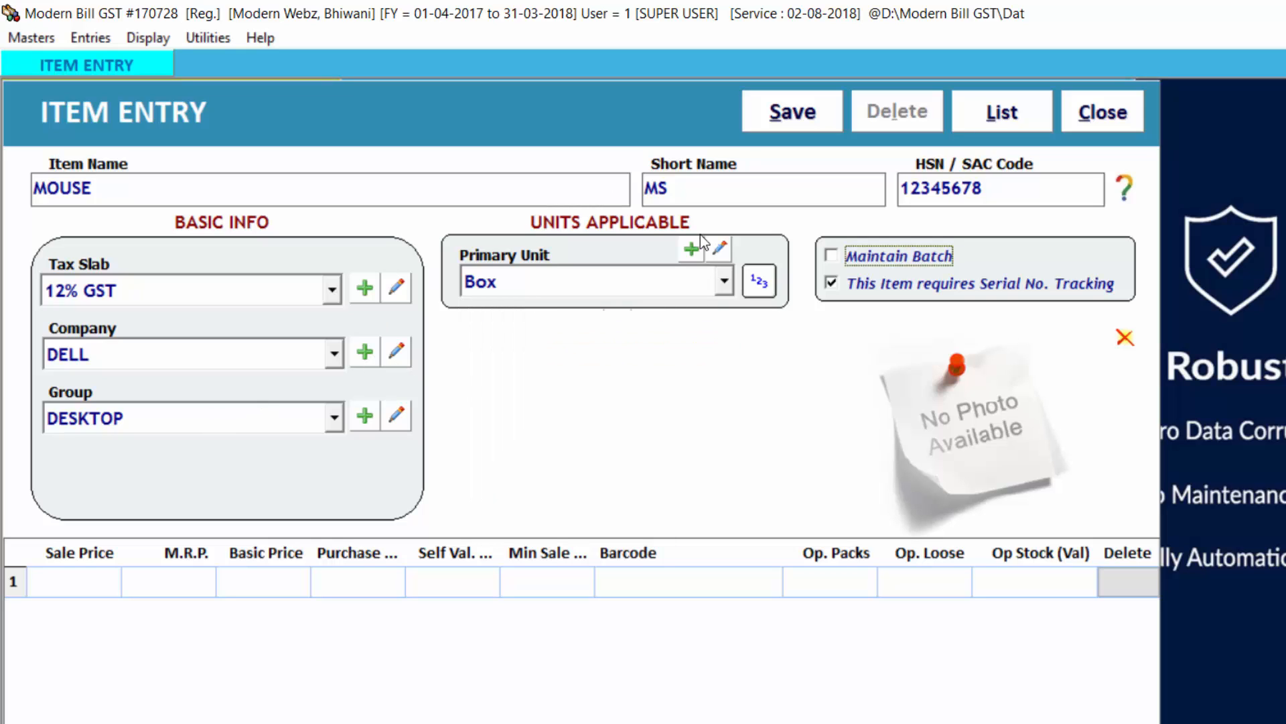
click(760, 284)
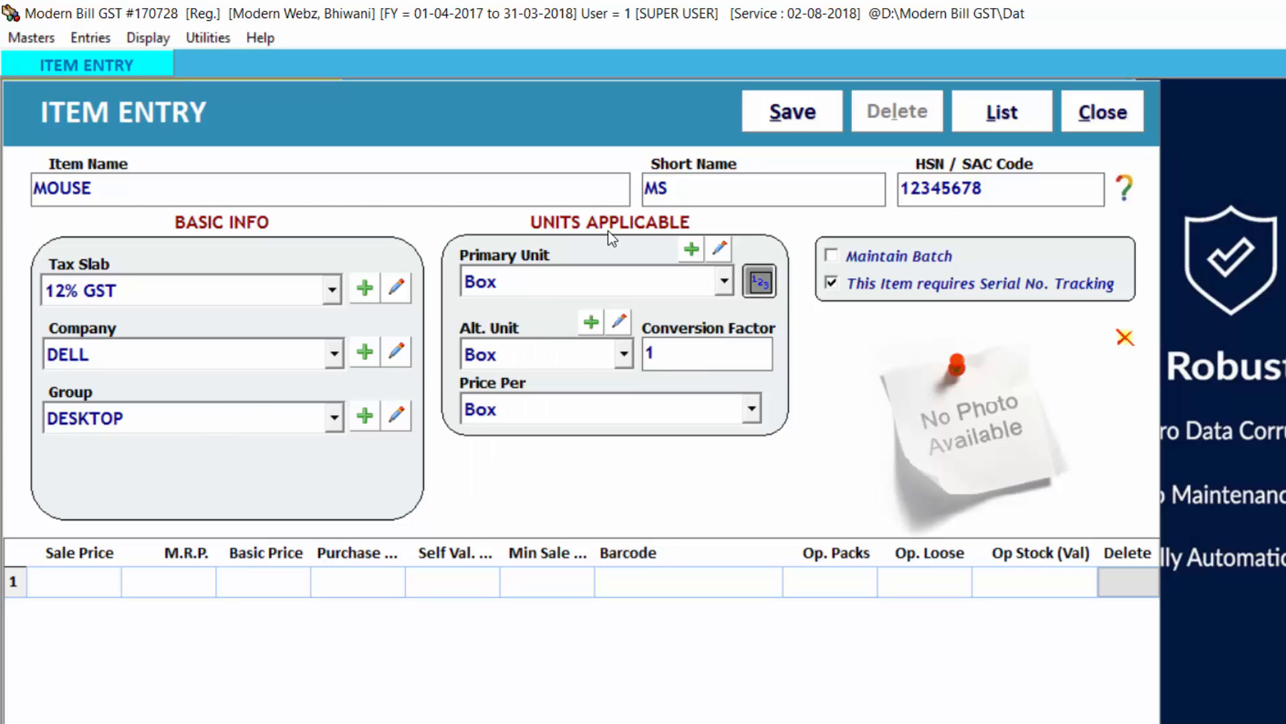
click(482, 354)
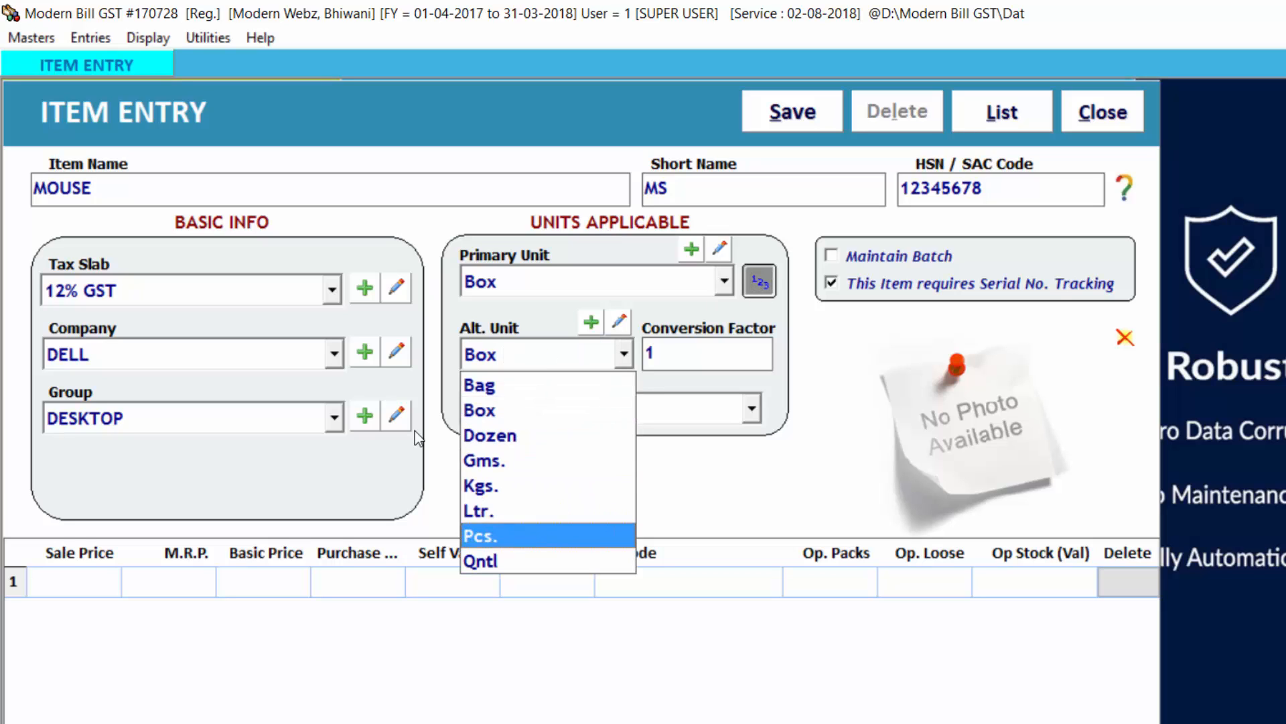
click(516, 534)
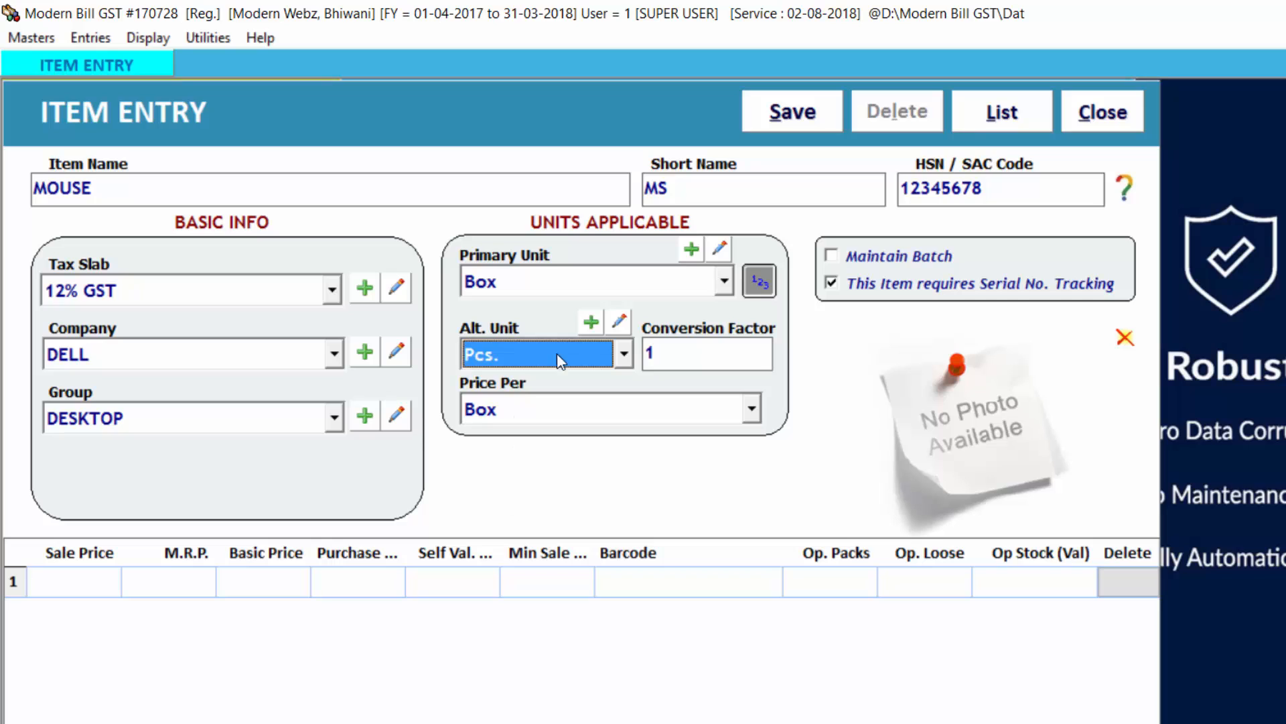
click(667, 357)
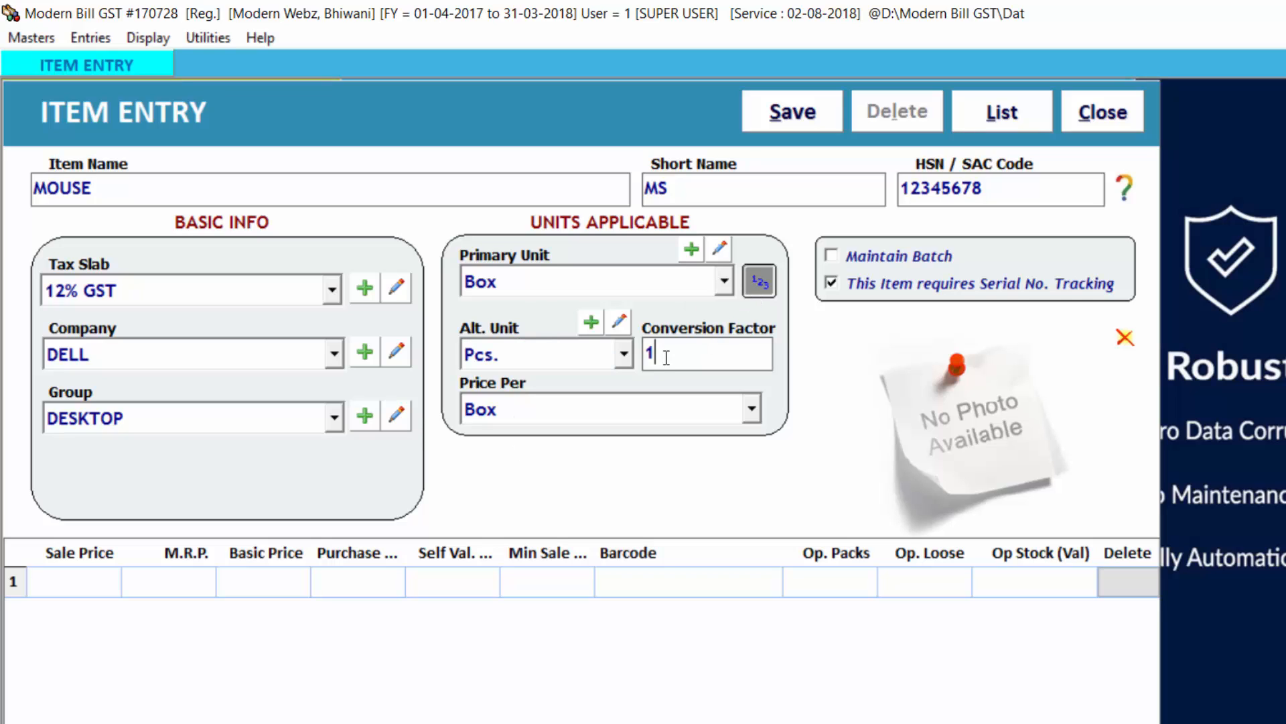
text(0)
key(Return)
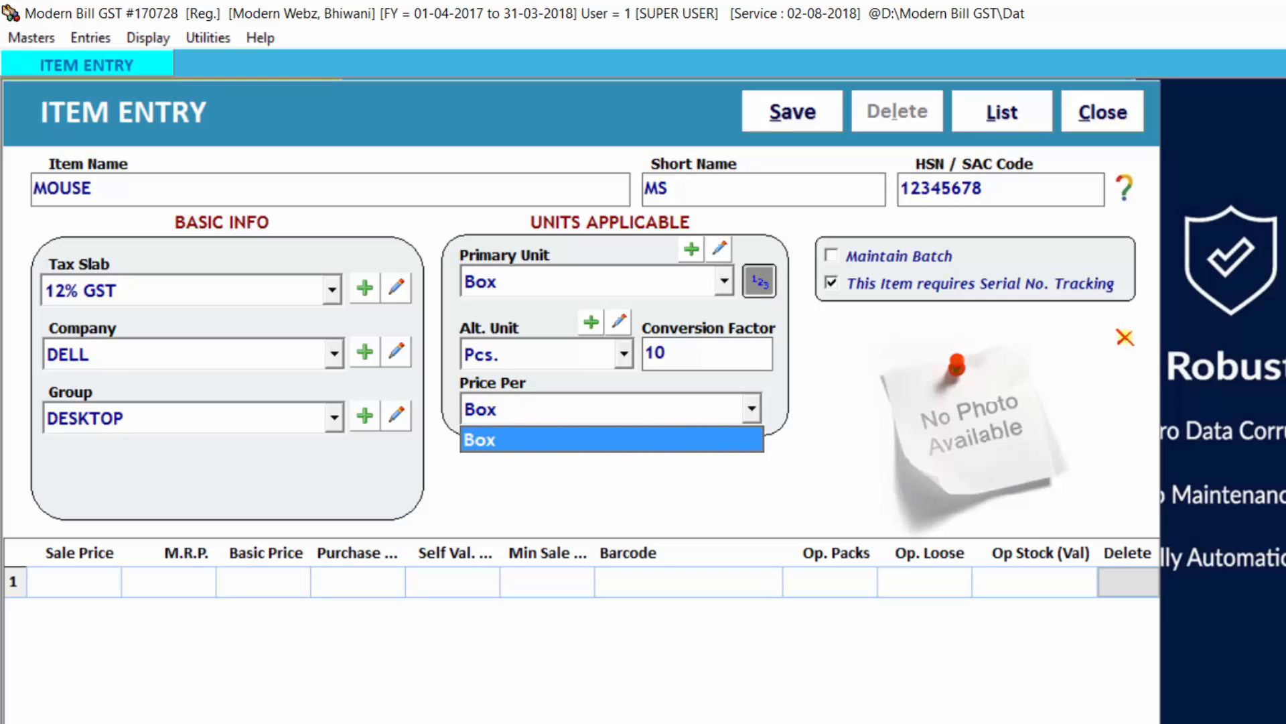
Step: Reconfirm the alternate unit and conversion factor, and price the mouse per Pcs
click(808, 136)
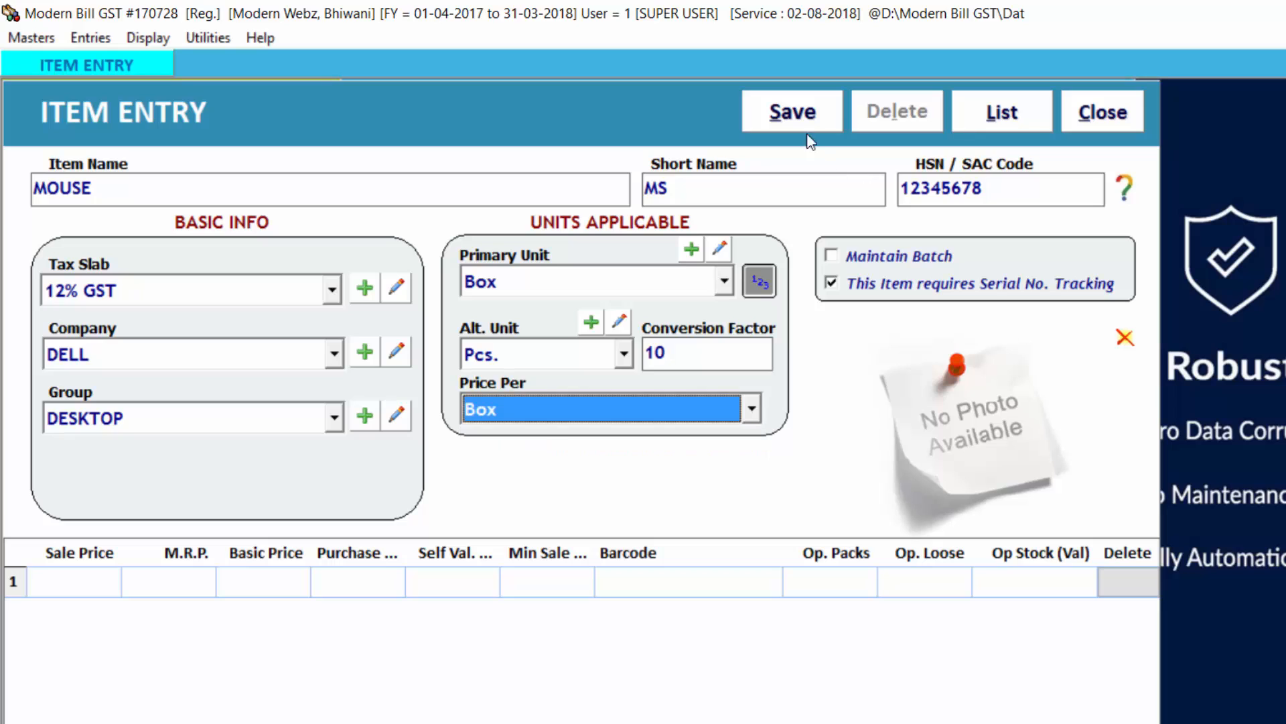
click(556, 360)
key(Return)
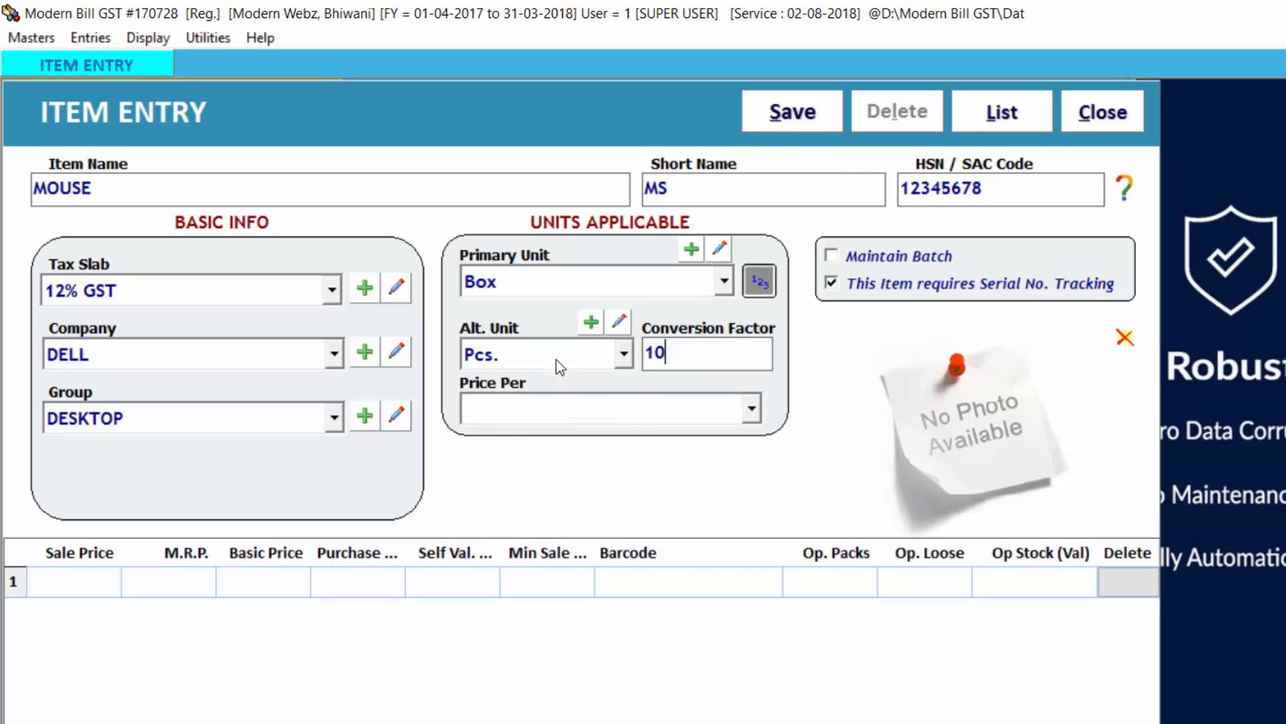
key(Return)
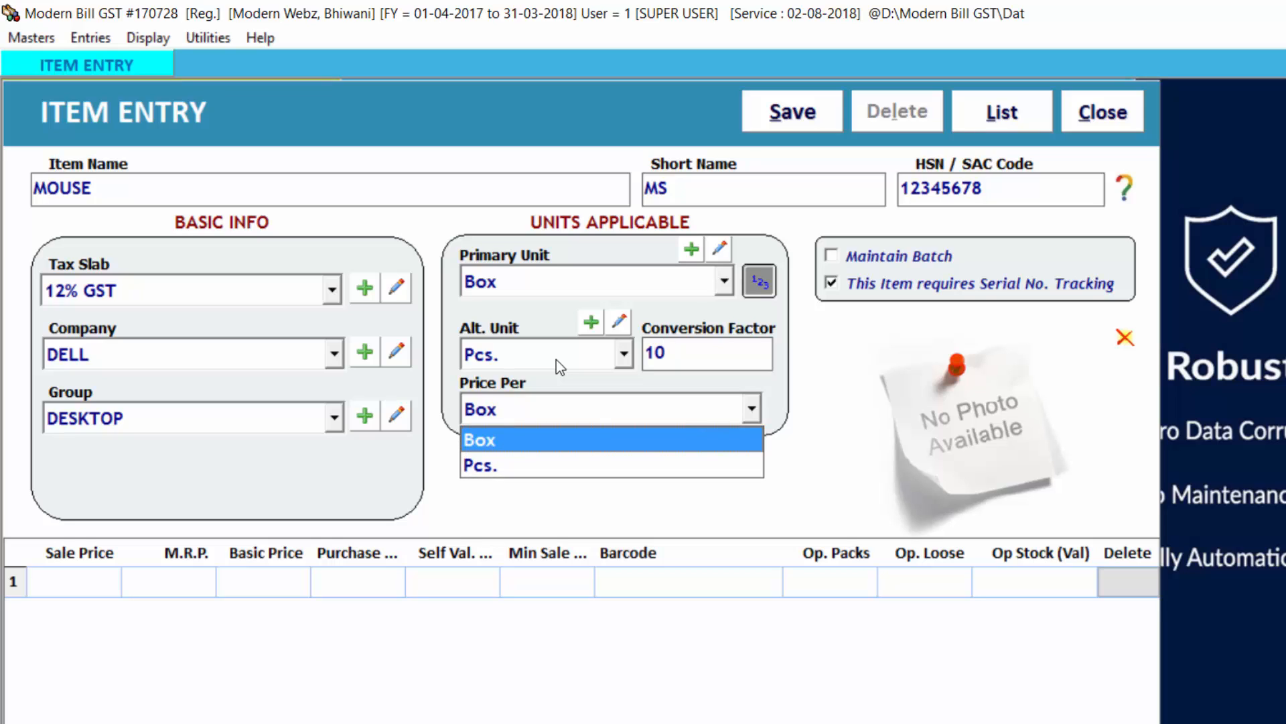
key(Down)
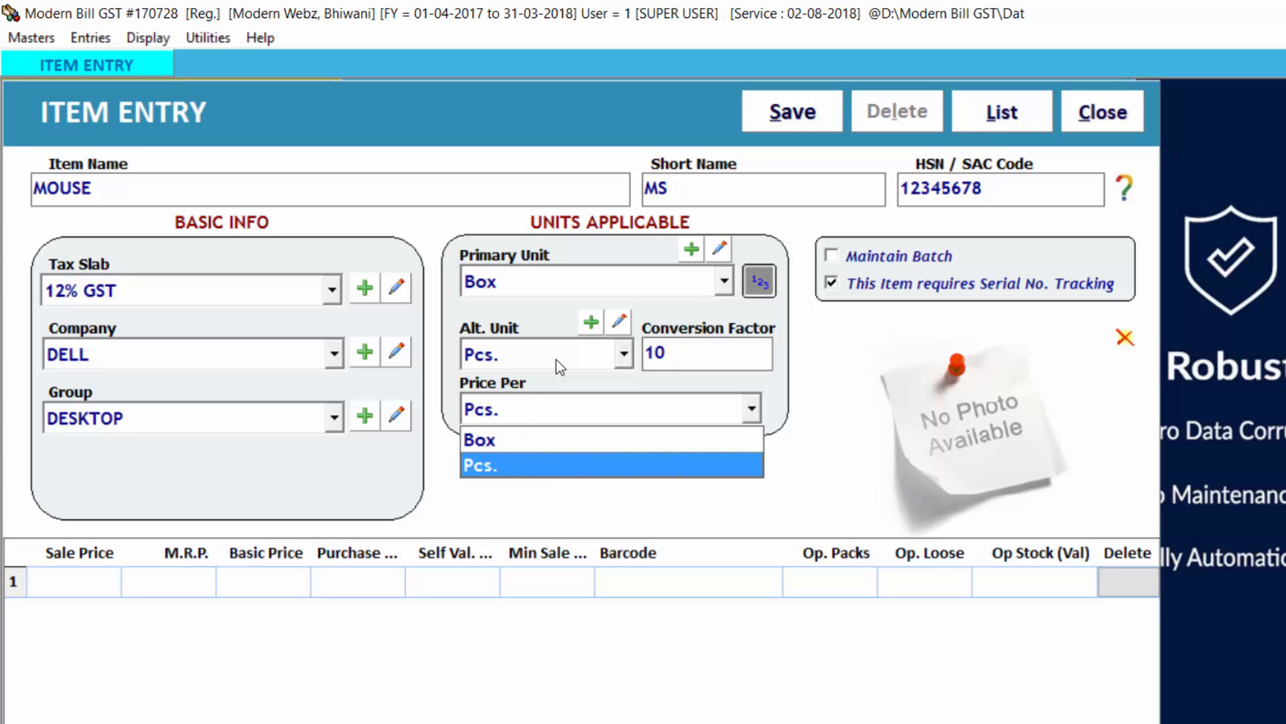
key(Return)
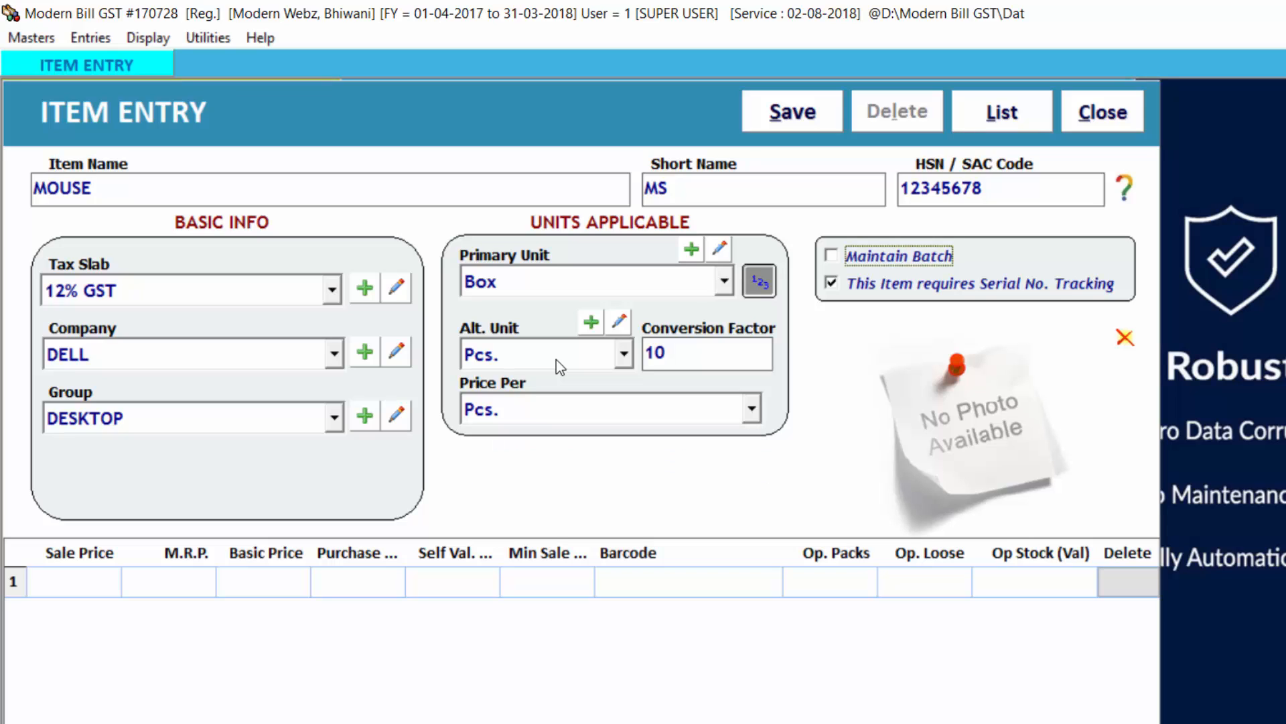
Step: Leave batch maintenance off and disable serial number tracking for the mouse
key(Return)
key(space)
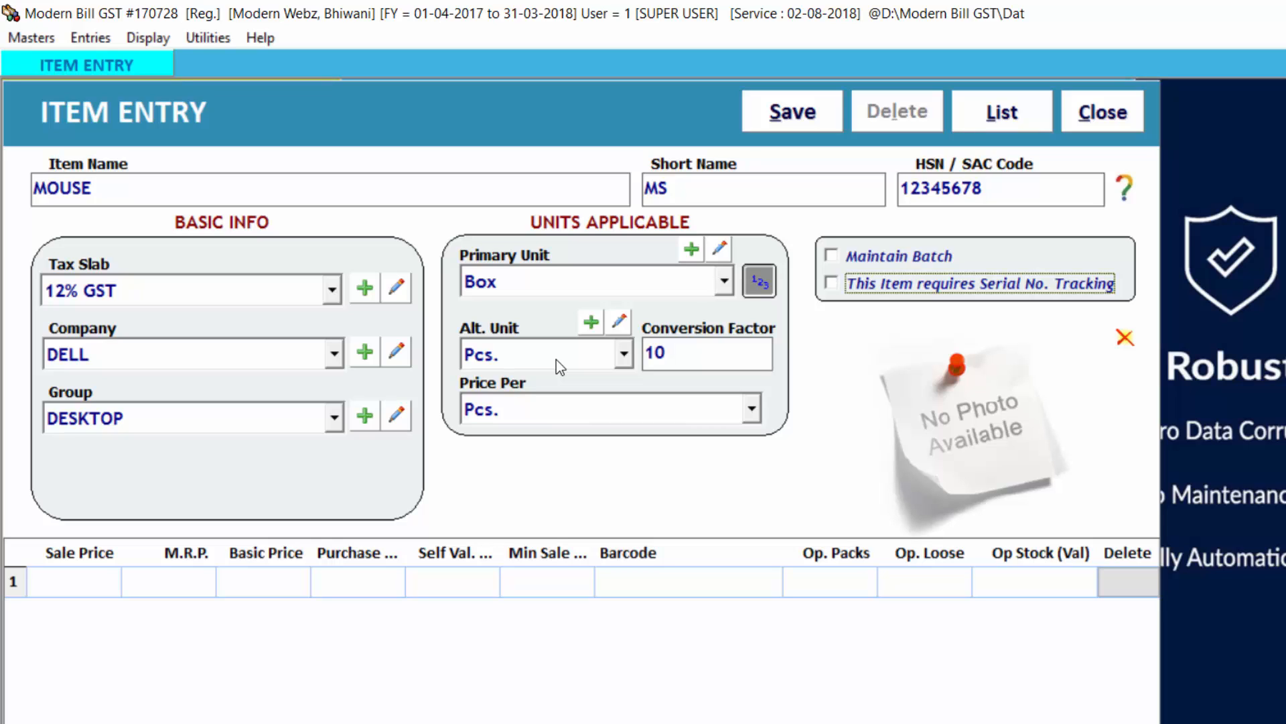
key(Return)
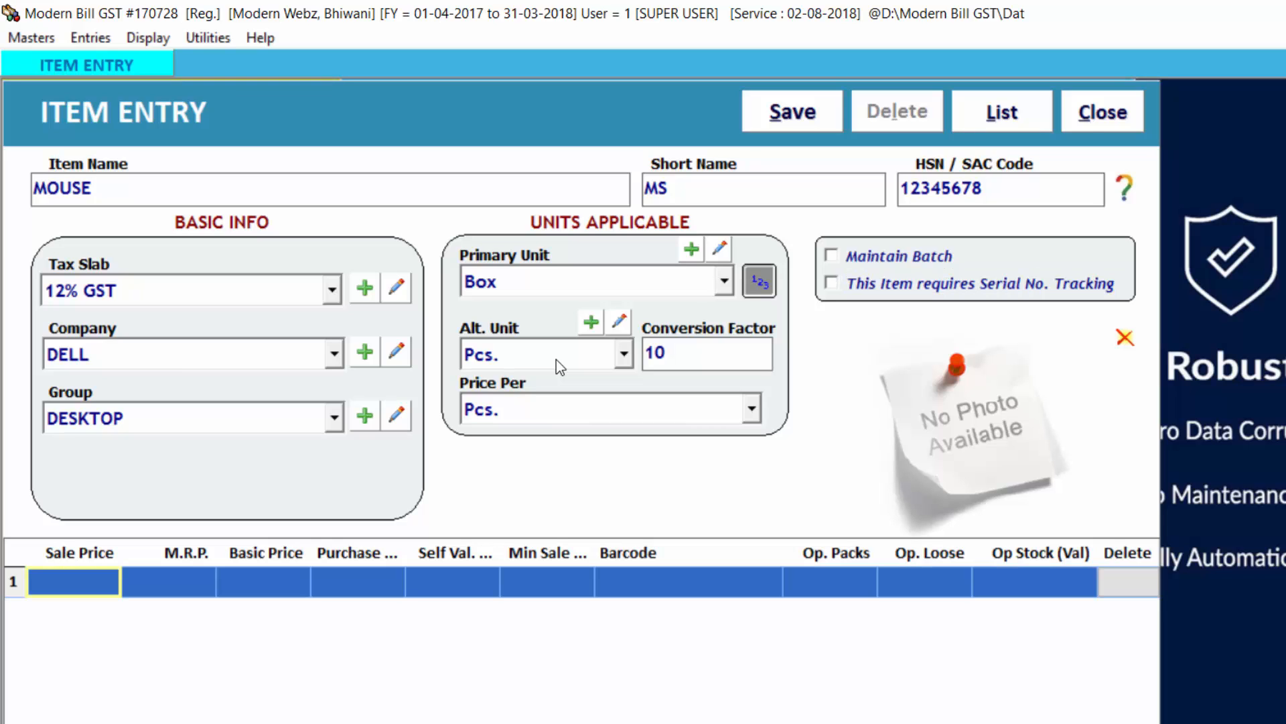
Step: Enter a sale price of 300, an M.R.P. of 350 and a basic price of 200 for the mouse
text(300)
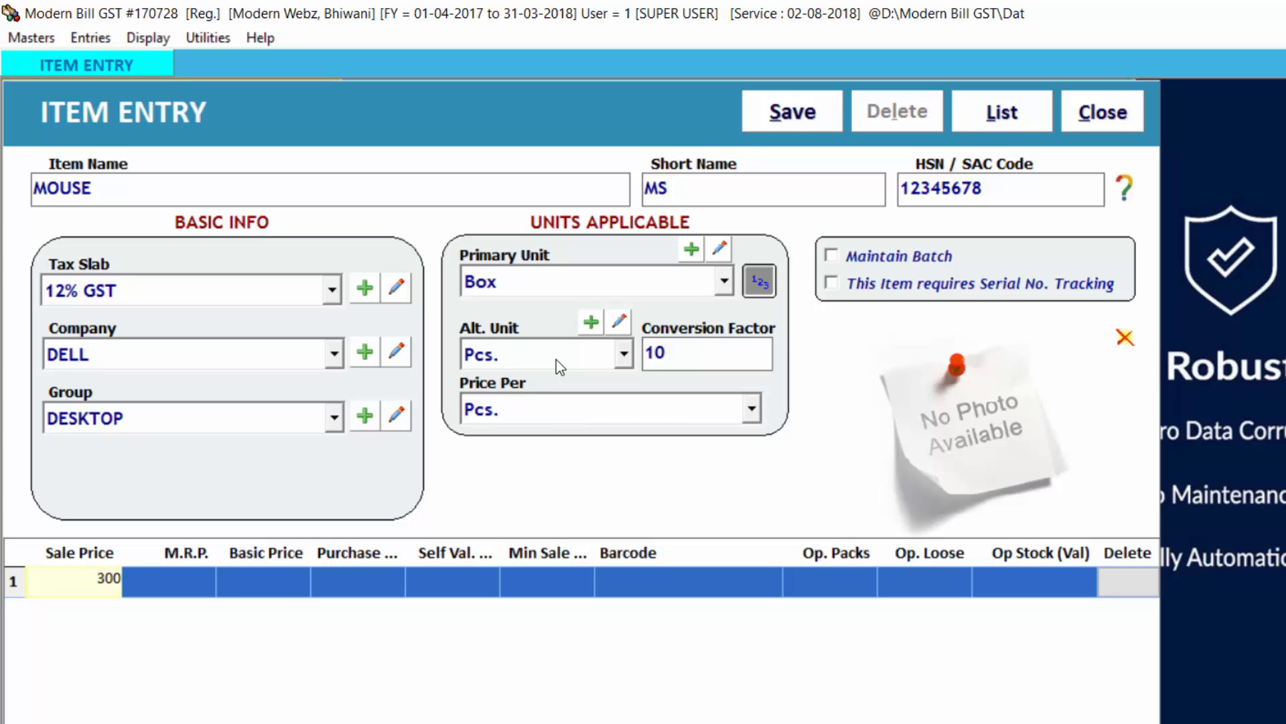
key(Return)
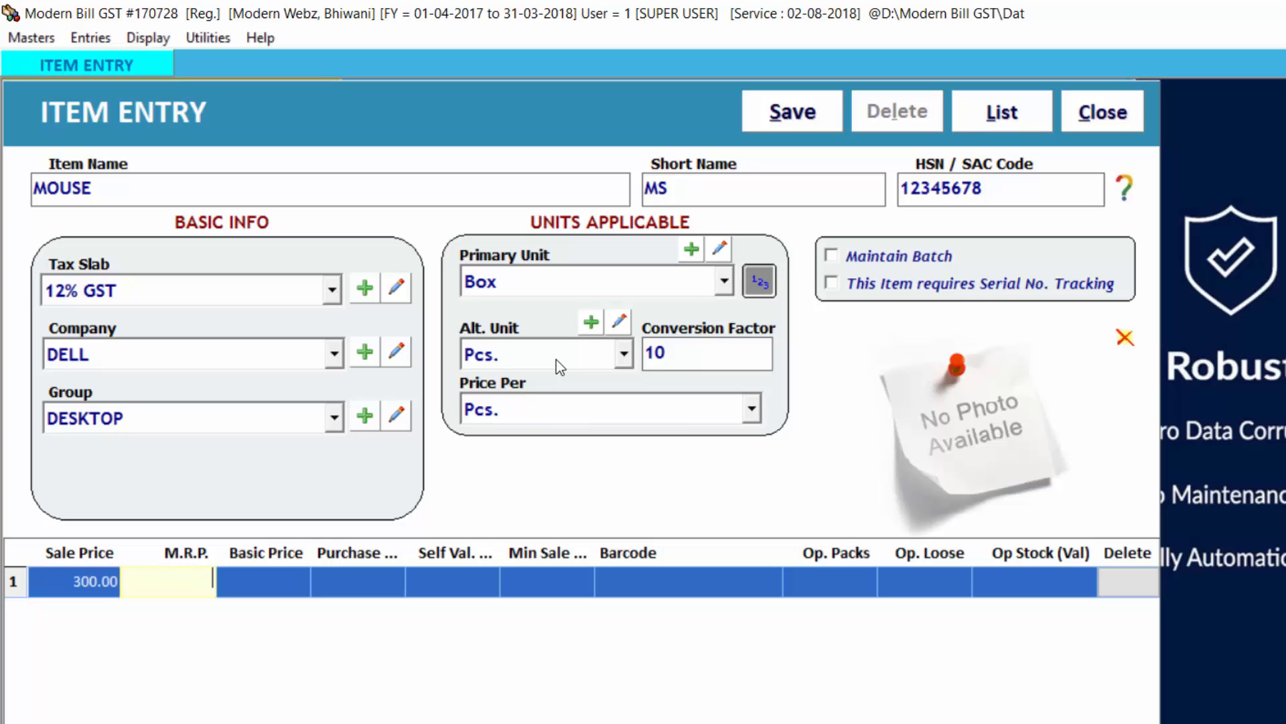
text(350)
key(Return)
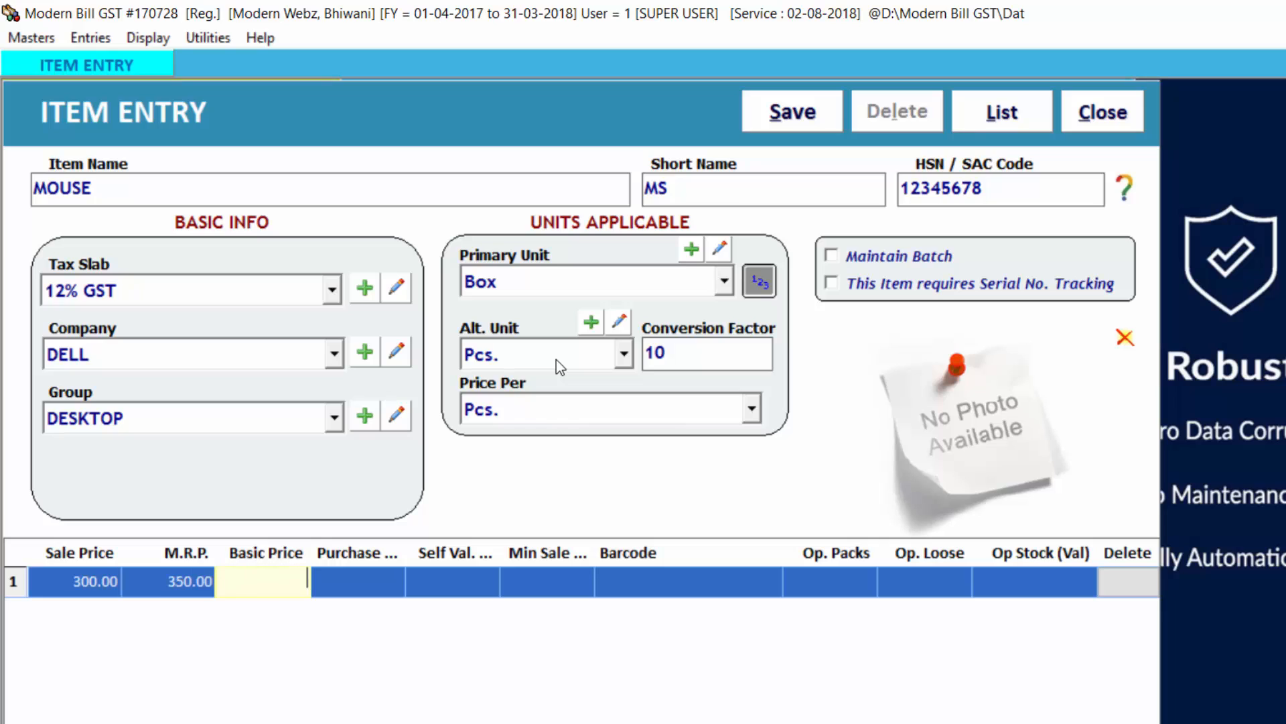
text(200)
key(Return)
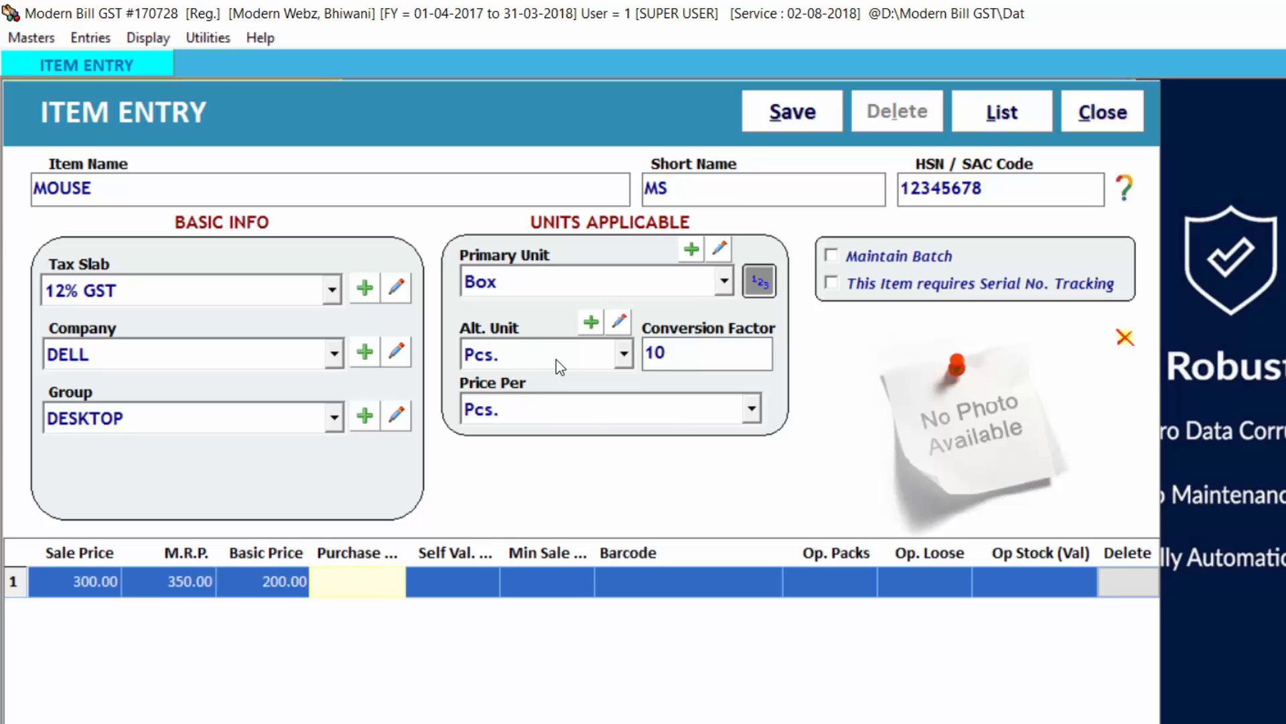
Step: Enter a purchase price of 210, a self value of 220 and a minimum sale price of 250
text(210)
key(Return)
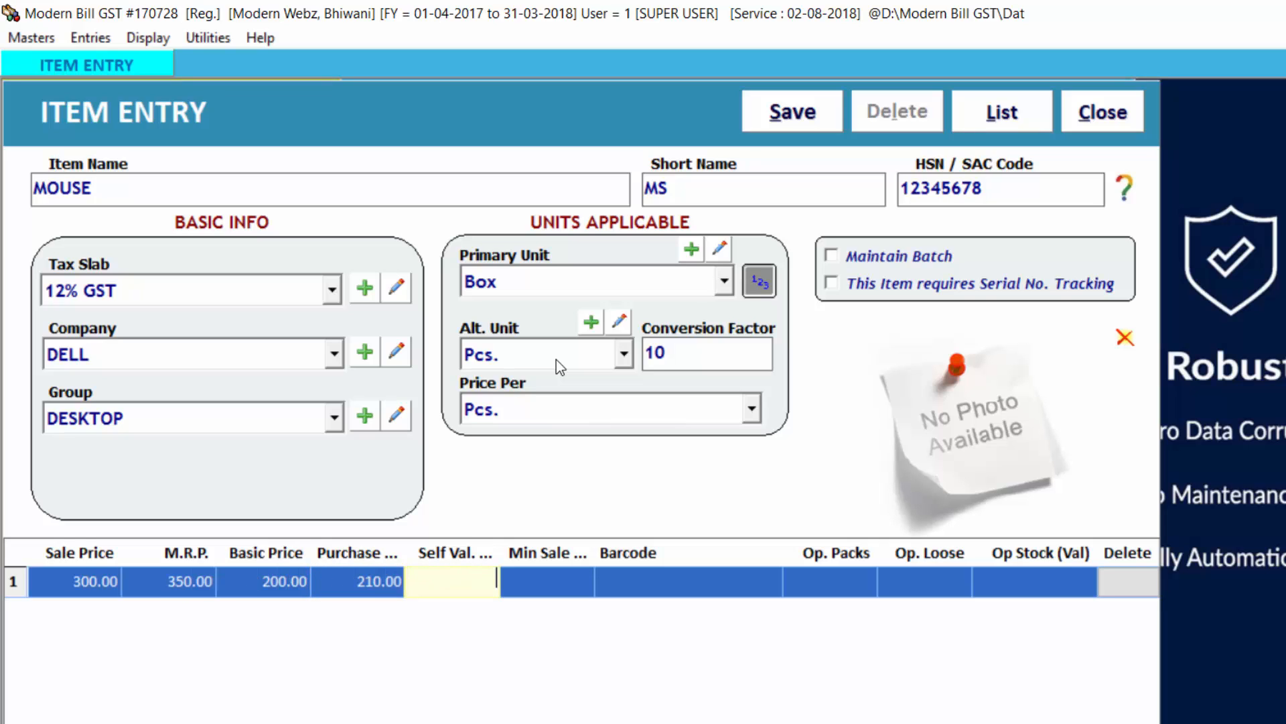
text(220)
key(Return)
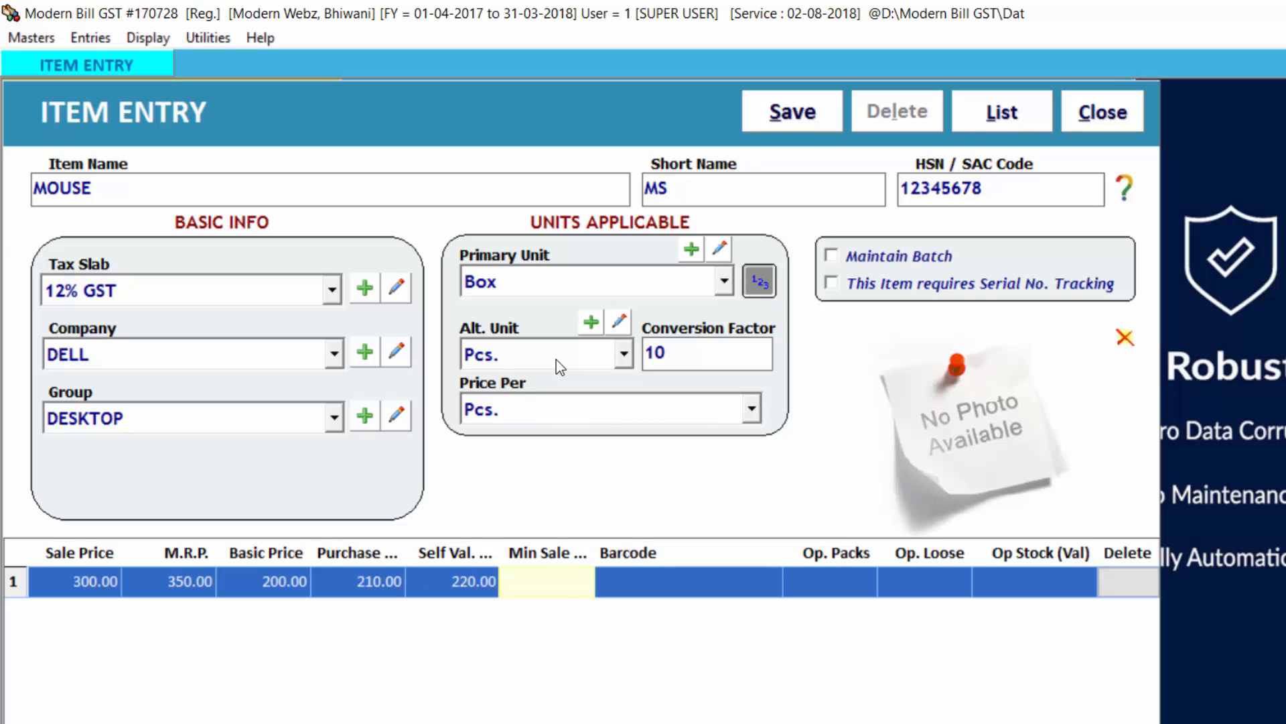
text(250)
key(Return)
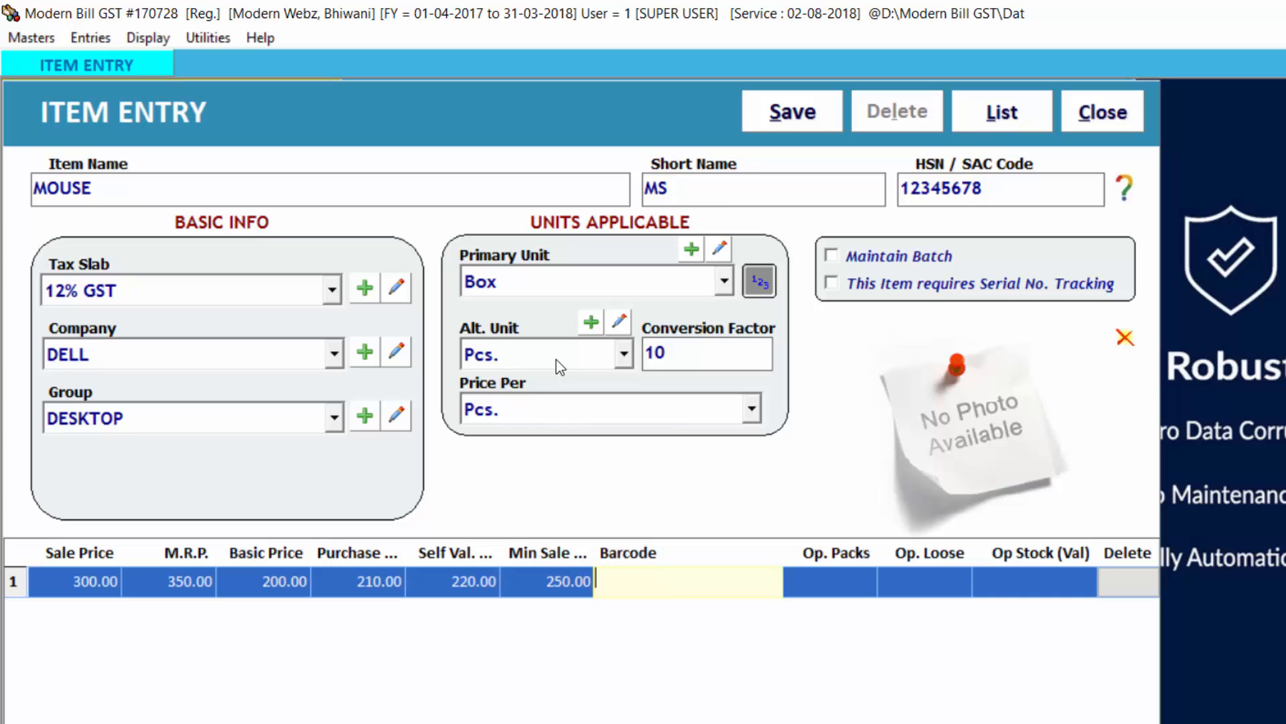
Step: Enter barcode 10002 and an opening stock of 2 packs and 4 loose pieces for the mouse
text(10002)
key(Return)
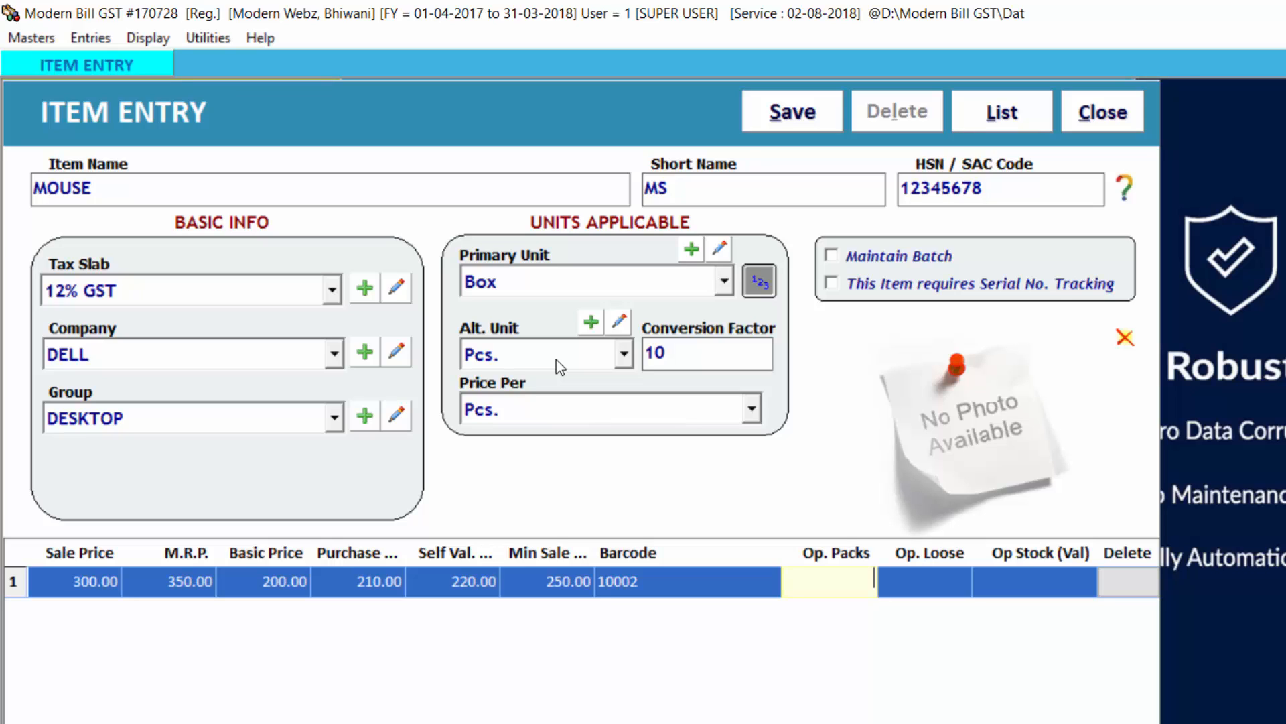
text(2)
key(Return)
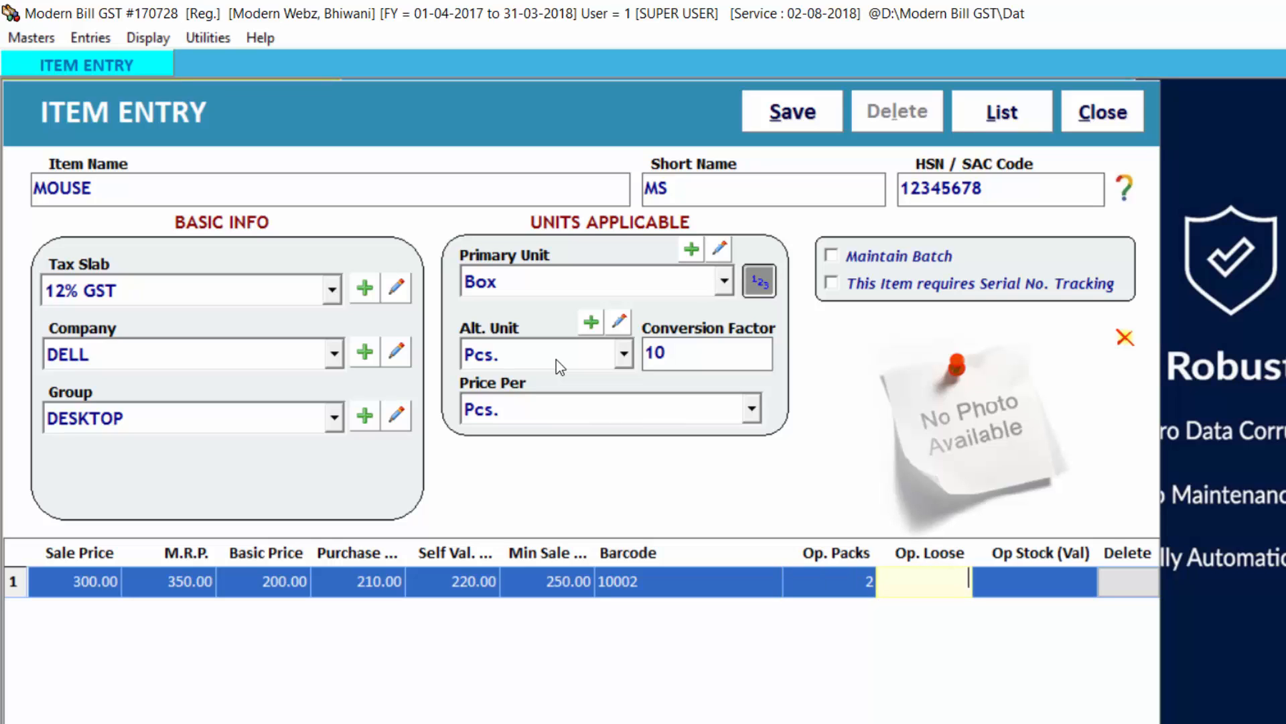
text(4)
key(Return)
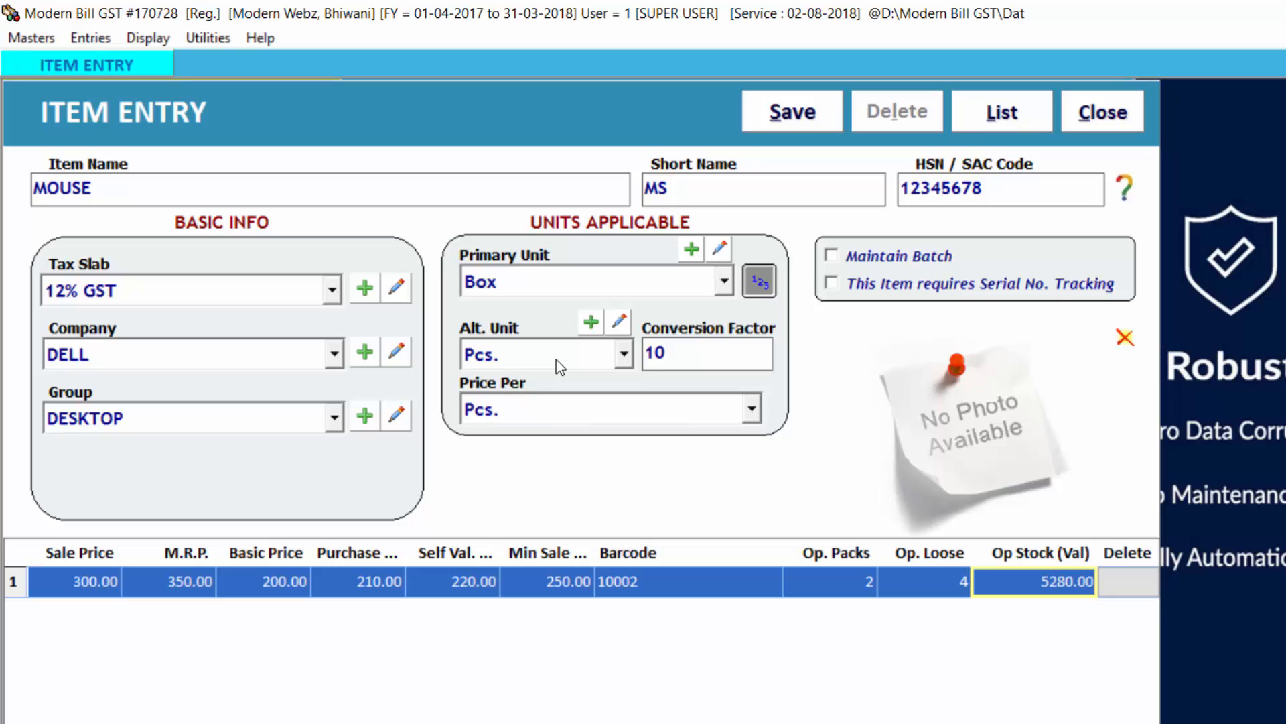
Step: Save the MOUSE item, keeping the calculated stock value, and open the list of items
key(alt+s)
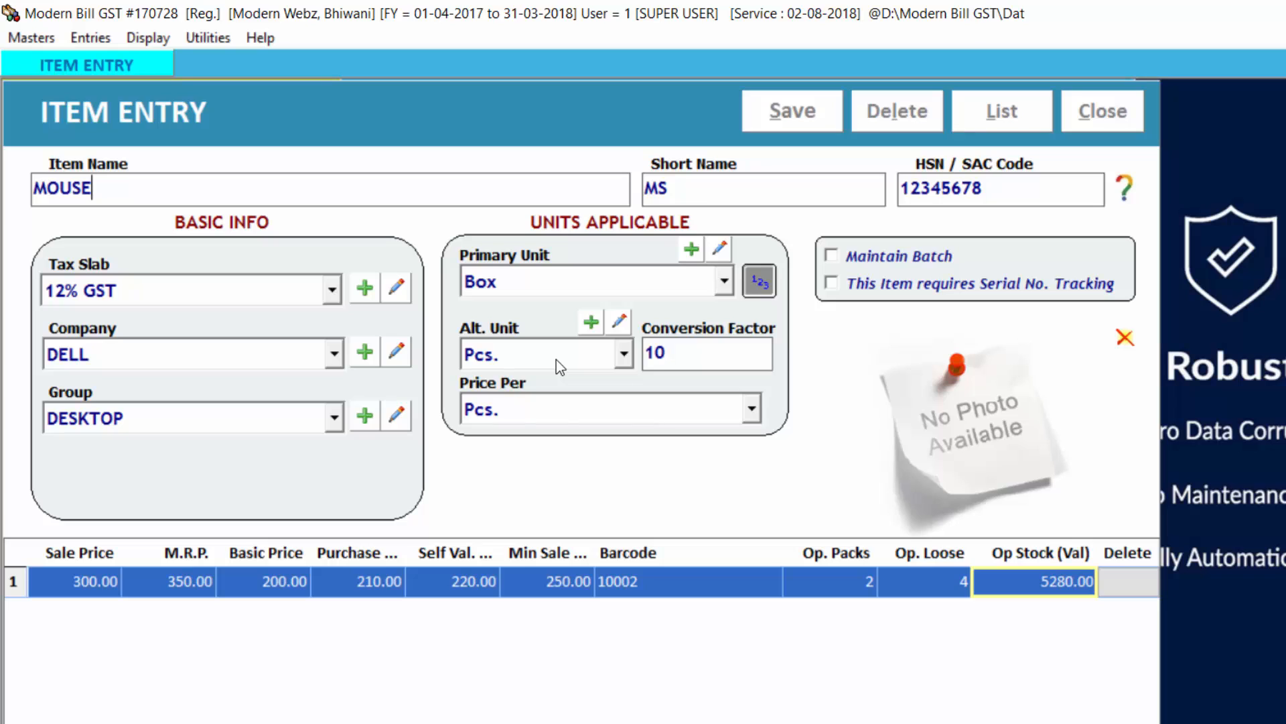
key(Return)
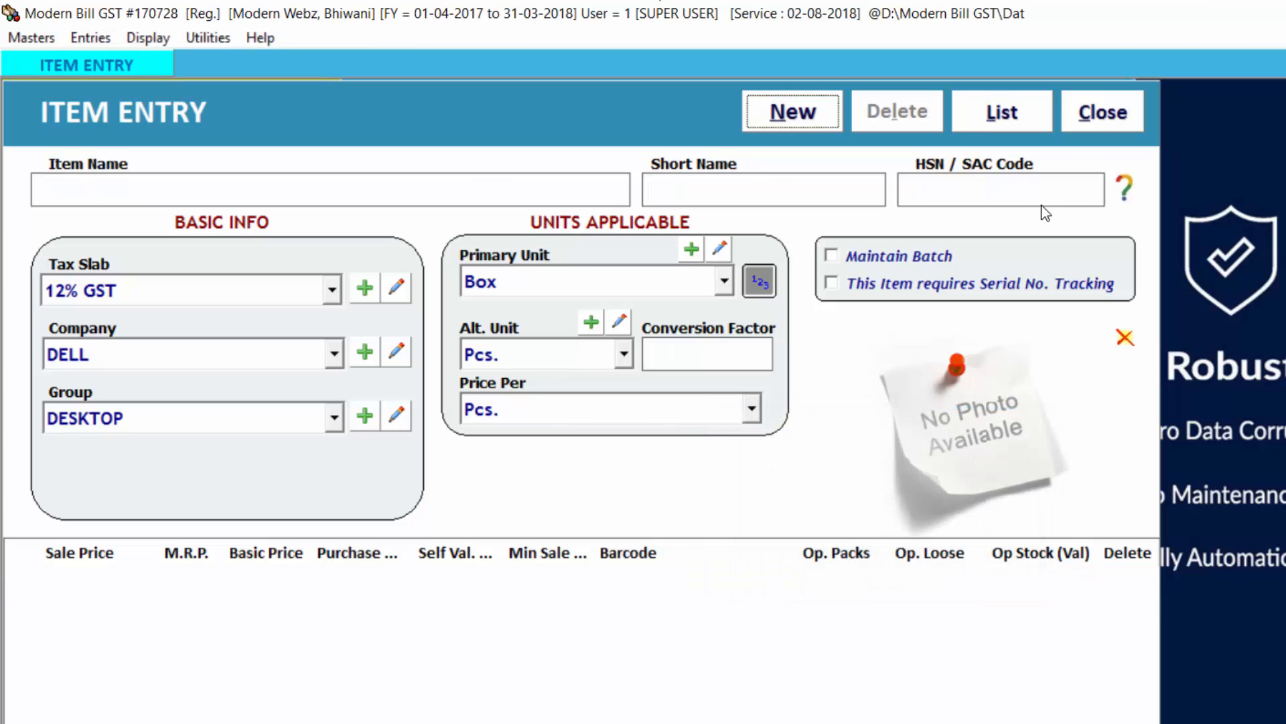
click(991, 114)
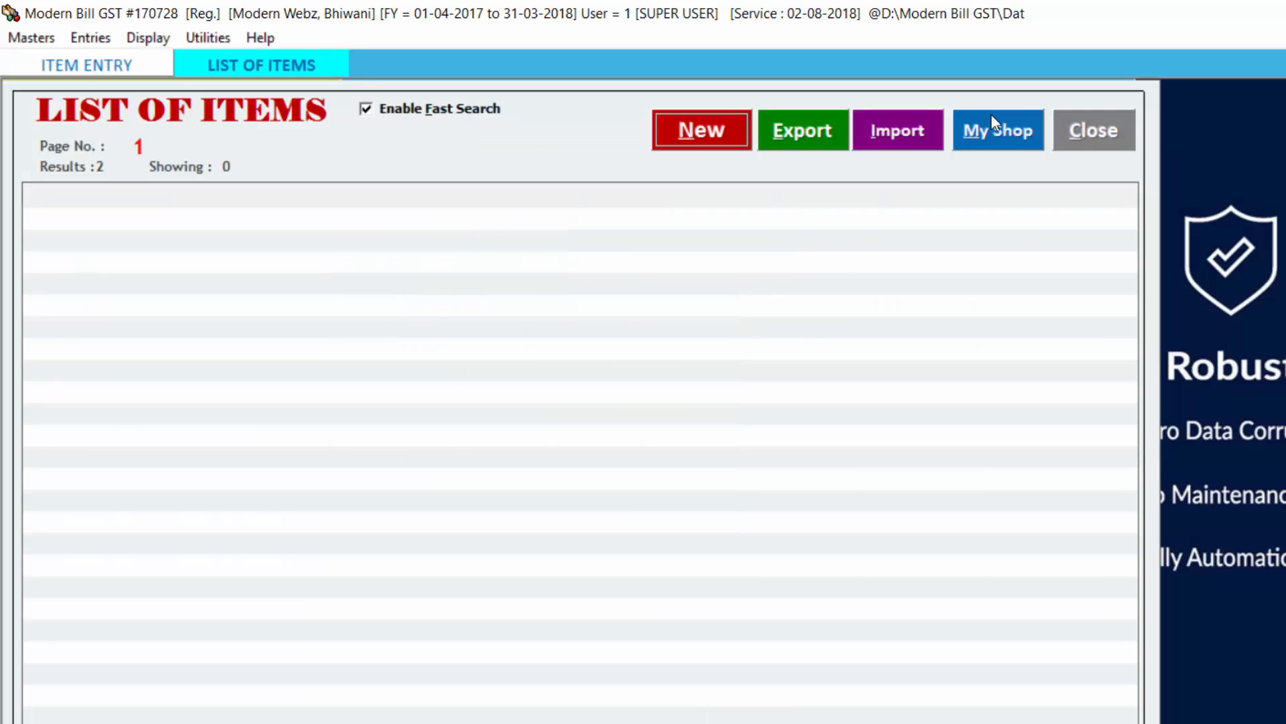